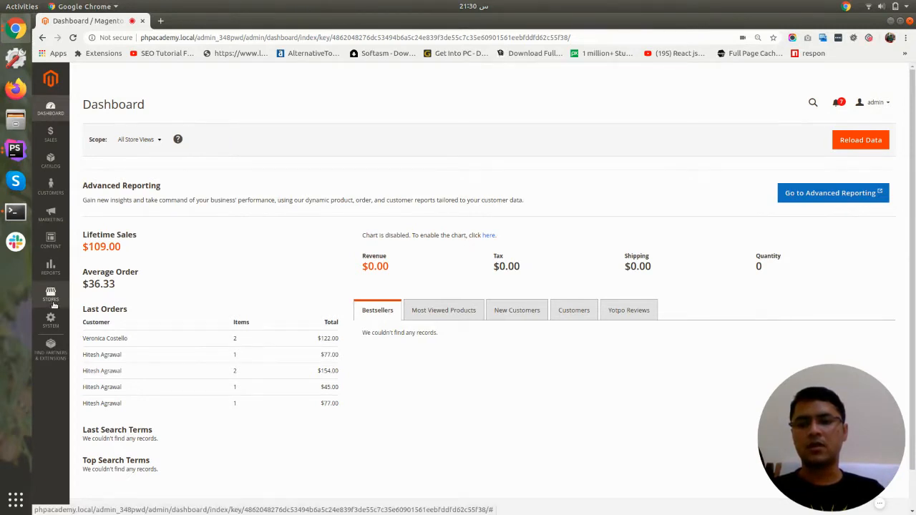
Open the store Configuration page and look over its setting sections and the General country options
{"action": "left_click", "coordinate": [51, 299]}
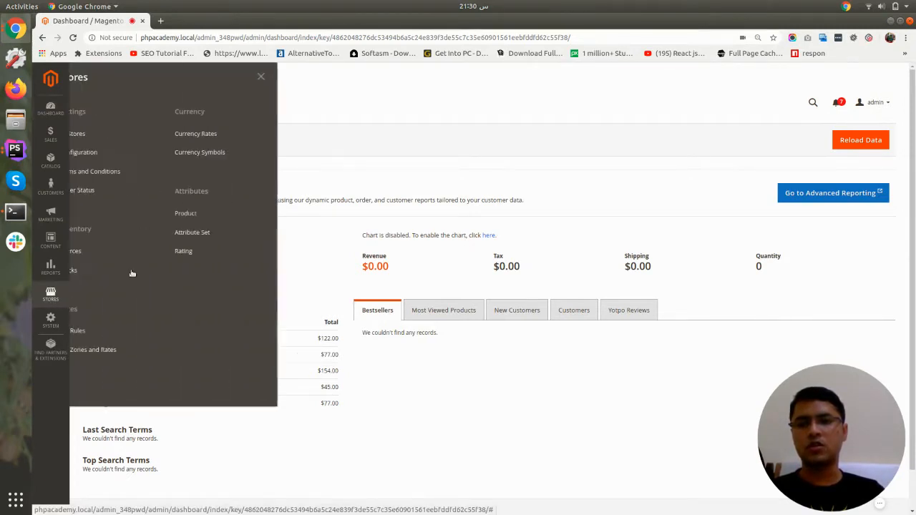
{"action": "left_click", "coordinate": [101, 155]}
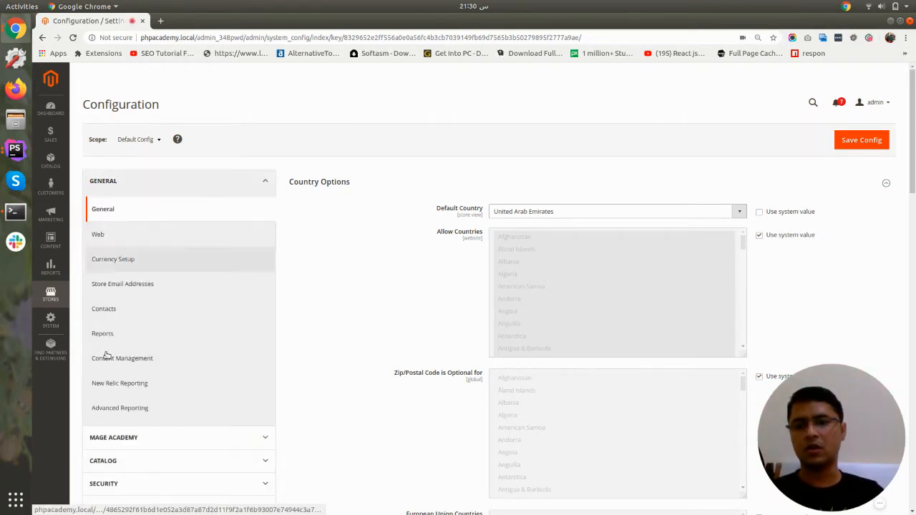
{"action": "scroll", "coordinate": [108, 380], "scroll_direction": "down", "scroll_amount": 5}
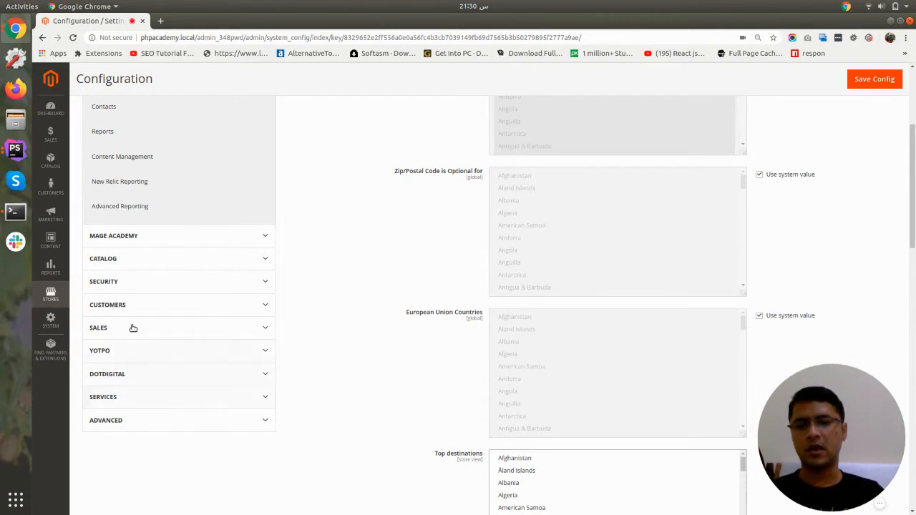
{"action": "scroll", "coordinate": [205, 350], "scroll_direction": "up", "scroll_amount": 5}
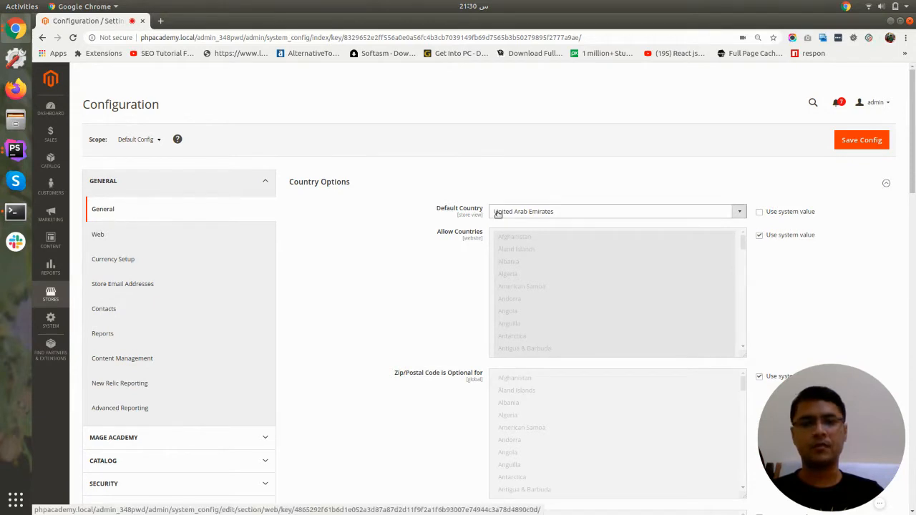
{"action": "scroll", "coordinate": [382, 213], "scroll_direction": "down", "scroll_amount": 1}
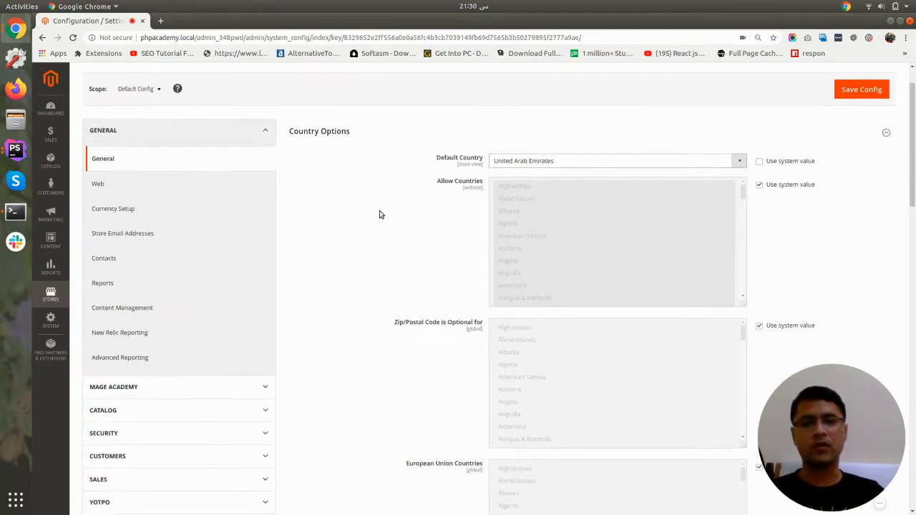
{"action": "scroll", "coordinate": [387, 214], "scroll_direction": "up", "scroll_amount": 1}
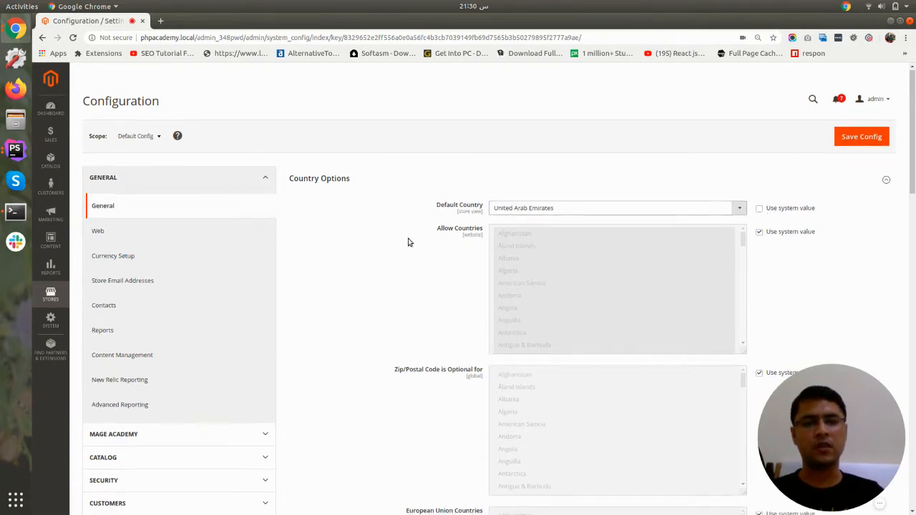
Release the Allow Countries list from its system value to check its entries, and restore the system value
{"action": "scroll", "coordinate": [458, 214], "scroll_direction": "down", "scroll_amount": 2}
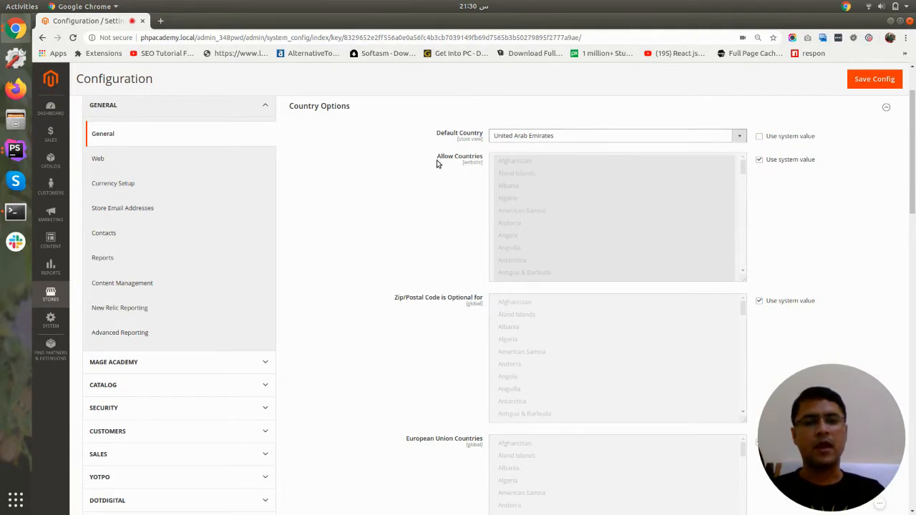
{"action": "left_click_drag", "start_coordinate": [439, 158], "coordinate": [481, 160]}
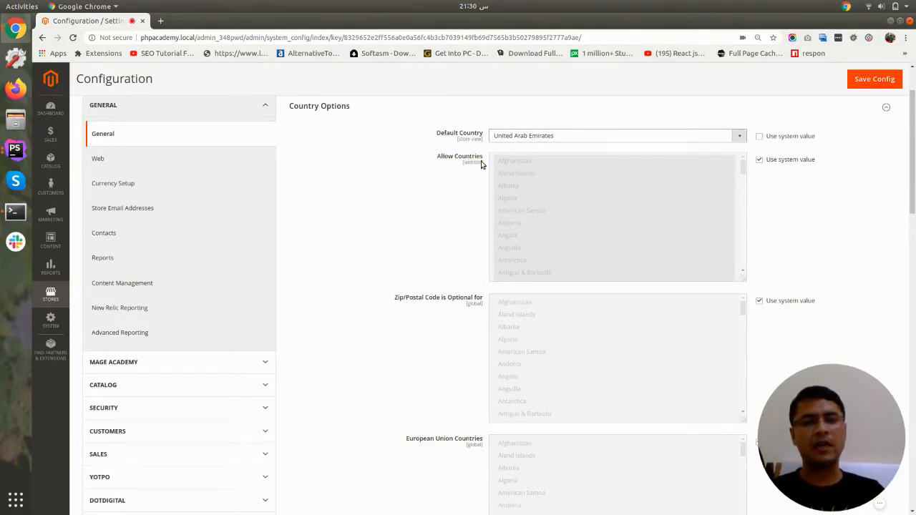
{"action": "triple_click", "coordinate": [482, 162]}
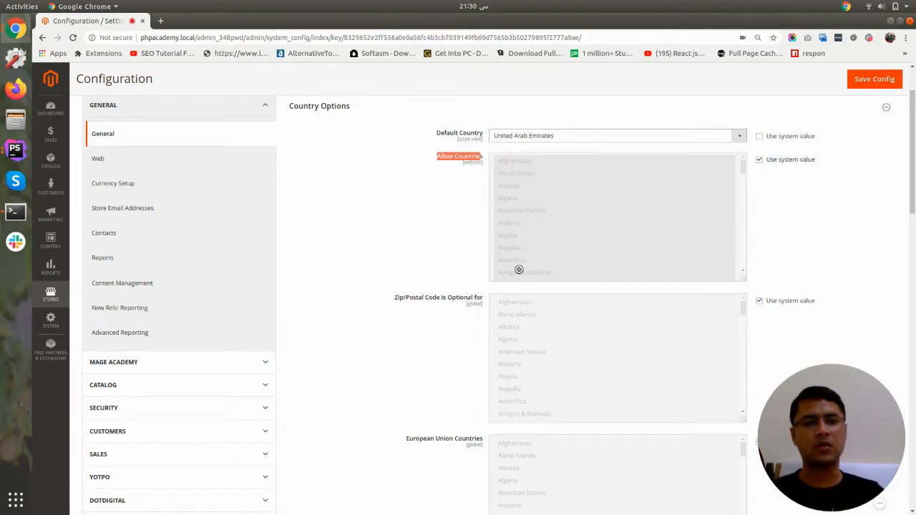
{"action": "left_click", "coordinate": [761, 160]}
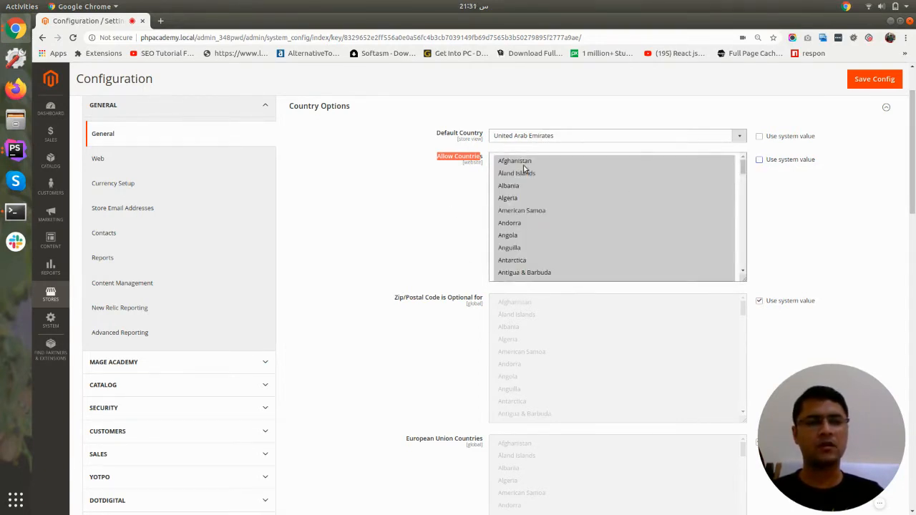
{"action": "left_click", "coordinate": [760, 160]}
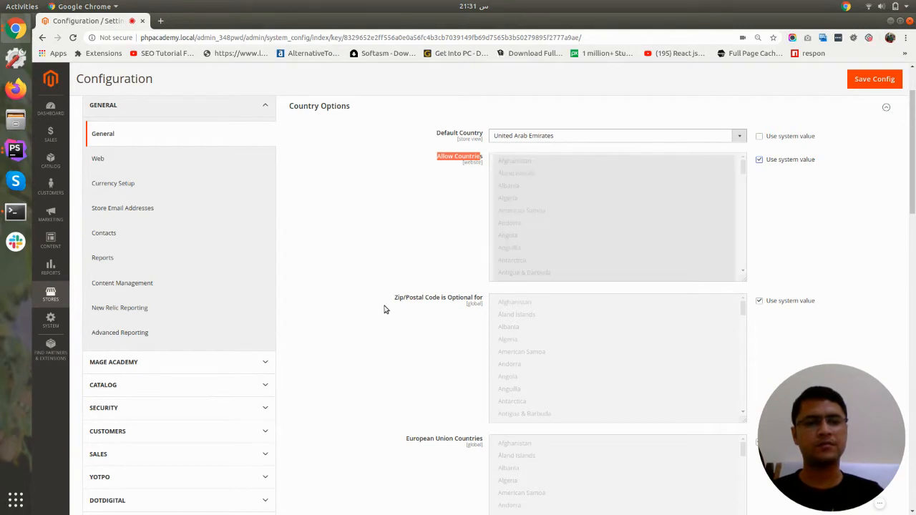
Review the optional postal code, European Union and top destination country lists, and the countries that require a state
{"action": "scroll", "coordinate": [426, 234], "scroll_direction": "down", "scroll_amount": 2}
{"action": "scroll", "coordinate": [409, 230], "scroll_direction": "up", "scroll_amount": 1}
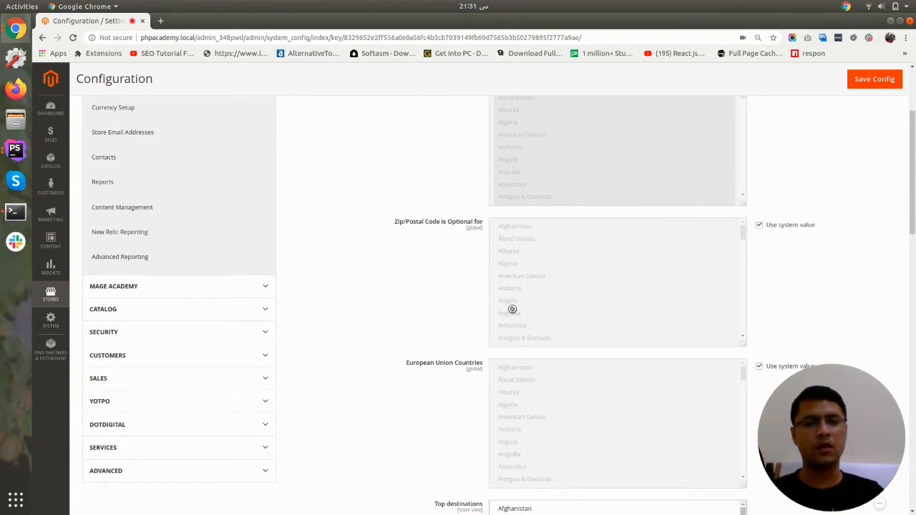
{"action": "scroll", "coordinate": [401, 315], "scroll_direction": "down", "scroll_amount": 2}
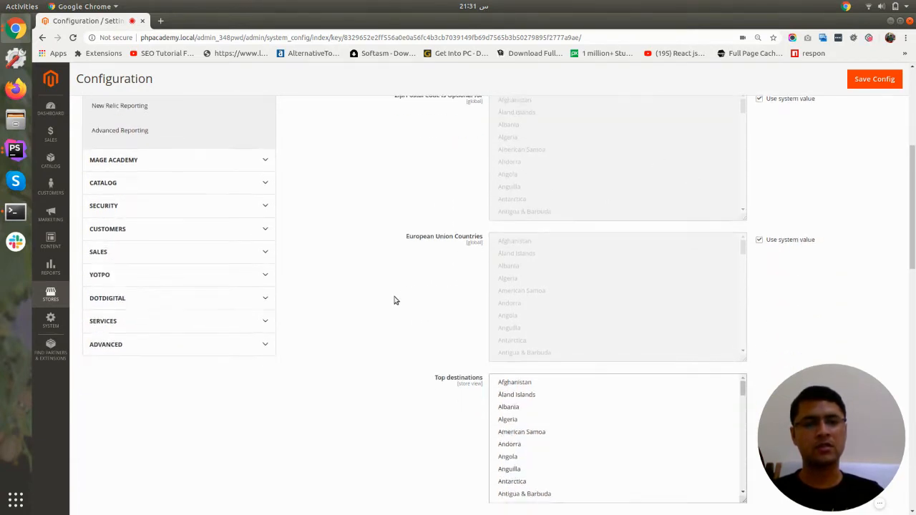
{"action": "scroll", "coordinate": [415, 236], "scroll_direction": "down", "scroll_amount": 1}
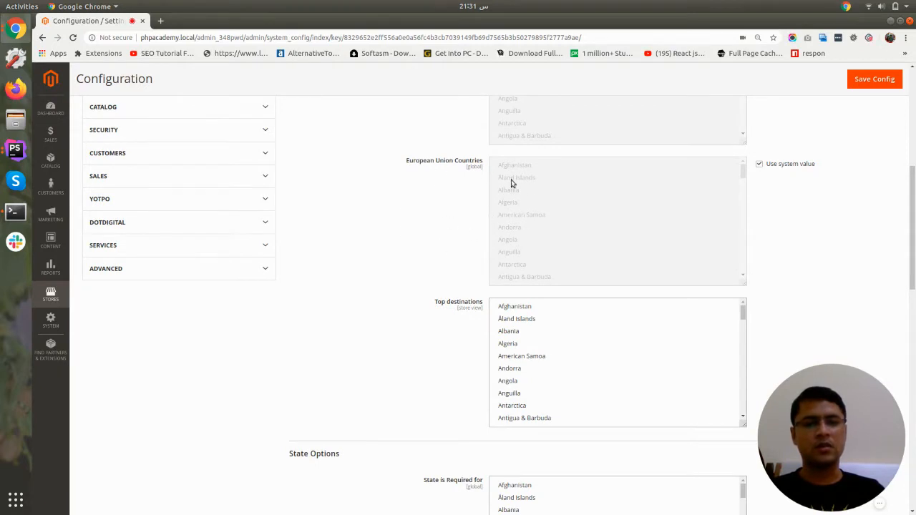
{"action": "scroll", "coordinate": [448, 265], "scroll_direction": "down", "scroll_amount": 5}
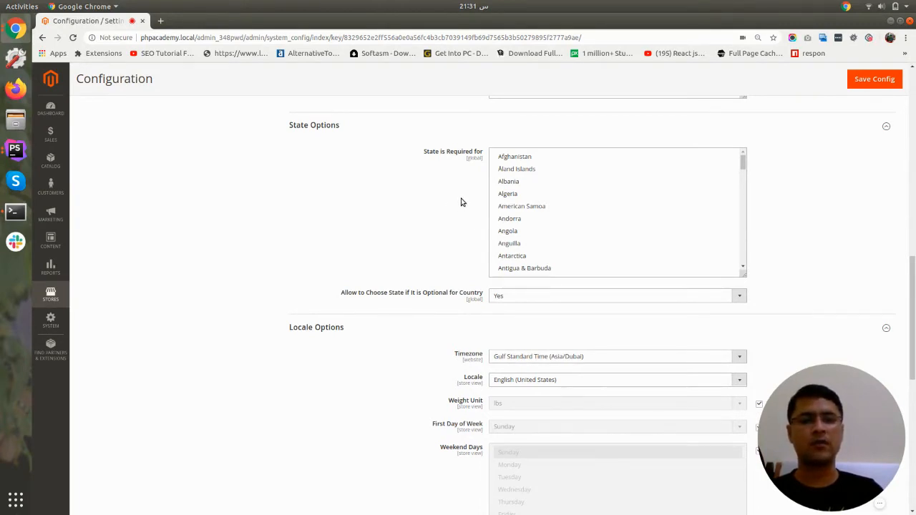
{"action": "left_click_drag", "start_coordinate": [744, 161], "coordinate": [745, 185]}
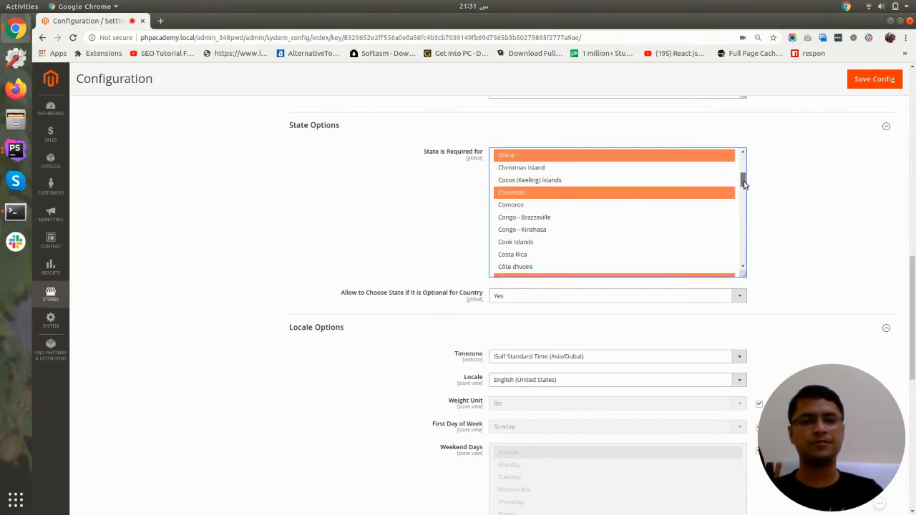
{"action": "scroll", "coordinate": [420, 308], "scroll_direction": "down", "scroll_amount": 2}
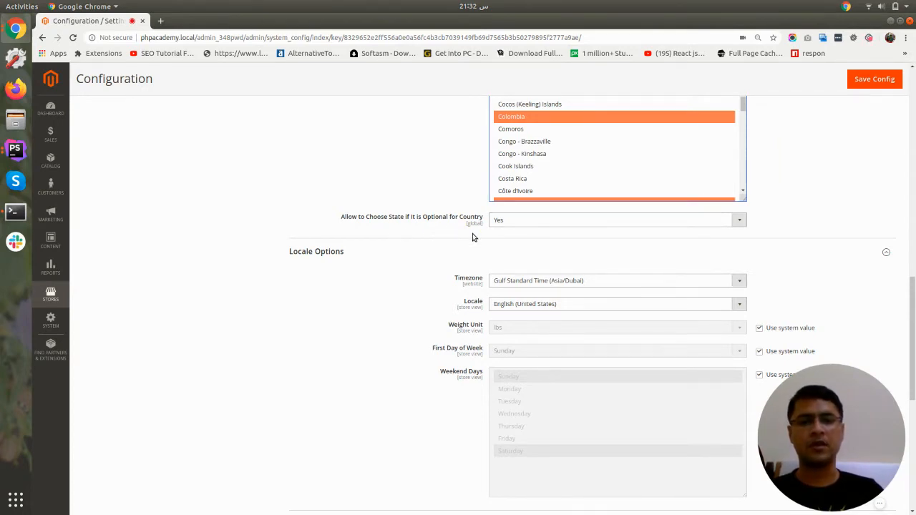
Examine the Locale Options, including the timezone and the choices offered for the store's locale
{"action": "scroll", "coordinate": [436, 238], "scroll_direction": "down", "scroll_amount": 4}
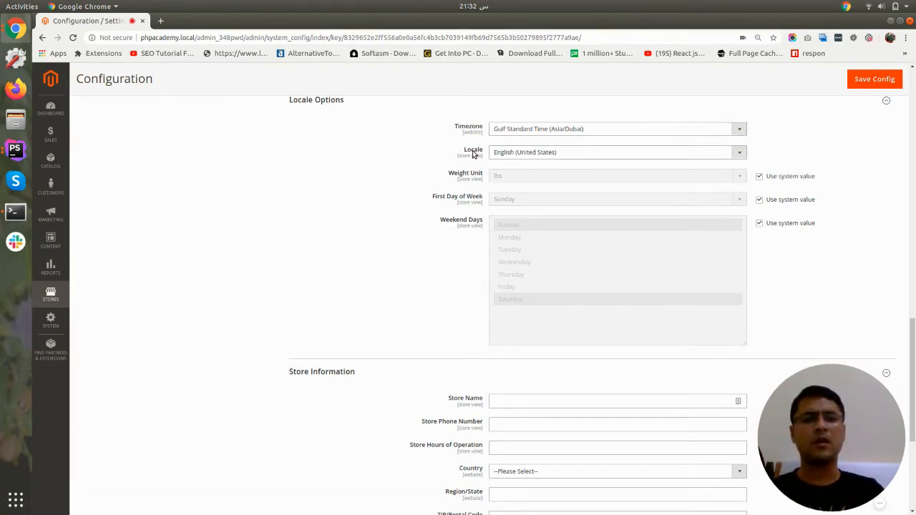
{"action": "left_click", "coordinate": [515, 154]}
{"action": "left_click", "coordinate": [523, 154]}
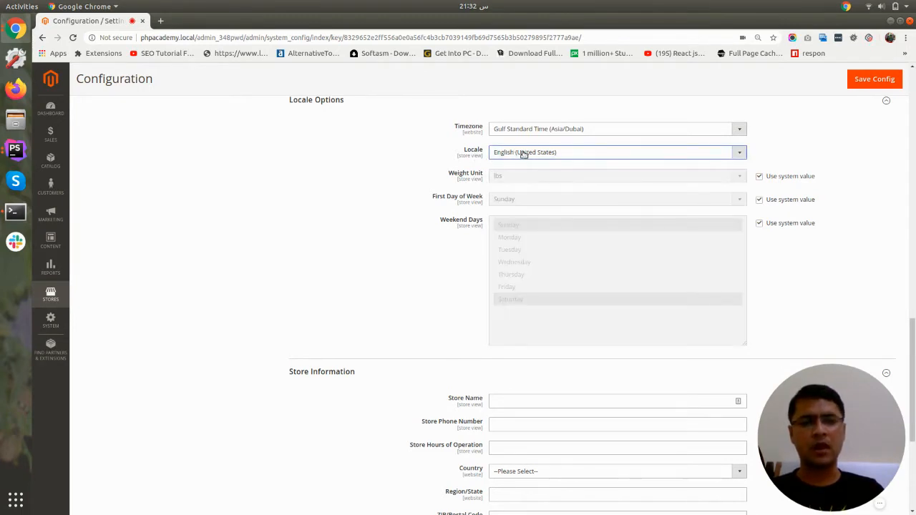
{"action": "left_click", "coordinate": [523, 154]}
{"action": "left_click", "coordinate": [524, 155]}
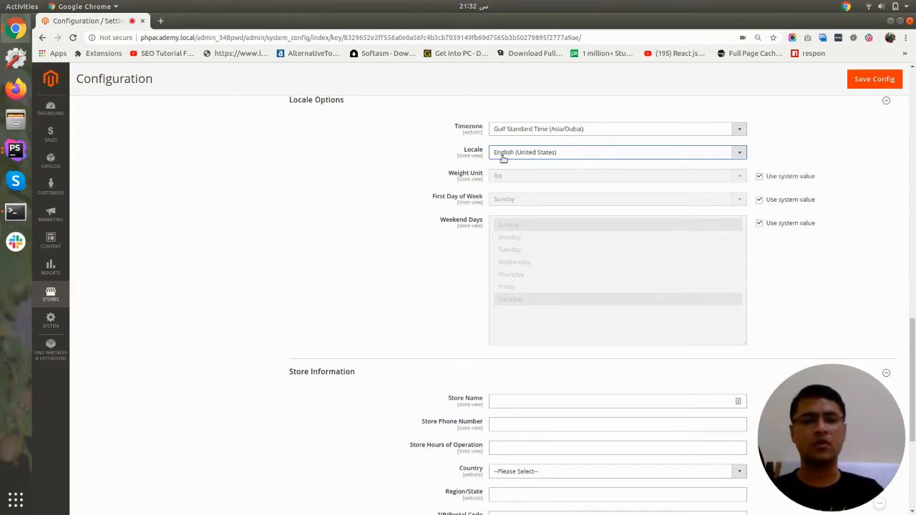
{"action": "scroll", "coordinate": [447, 168], "scroll_direction": "down", "scroll_amount": 1}
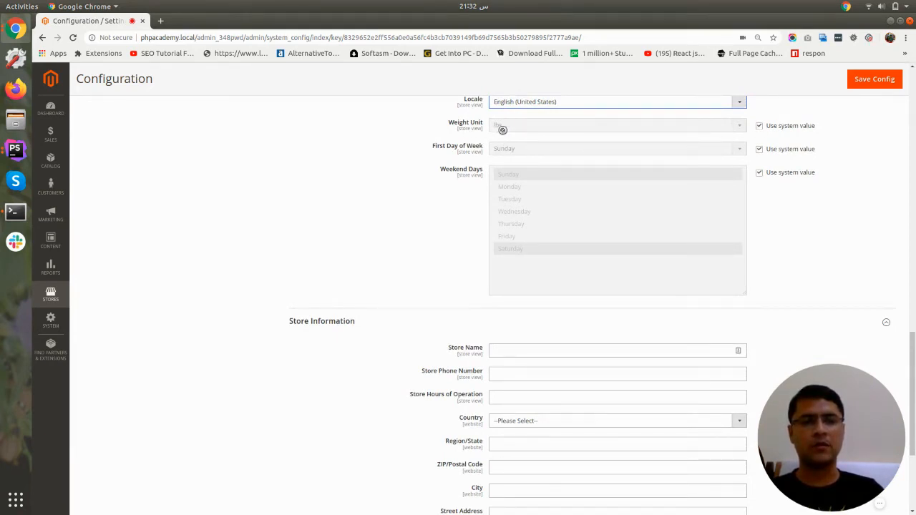
Release Weight Unit from its system value to view its available units, and restore the system value
{"action": "left_click", "coordinate": [761, 126]}
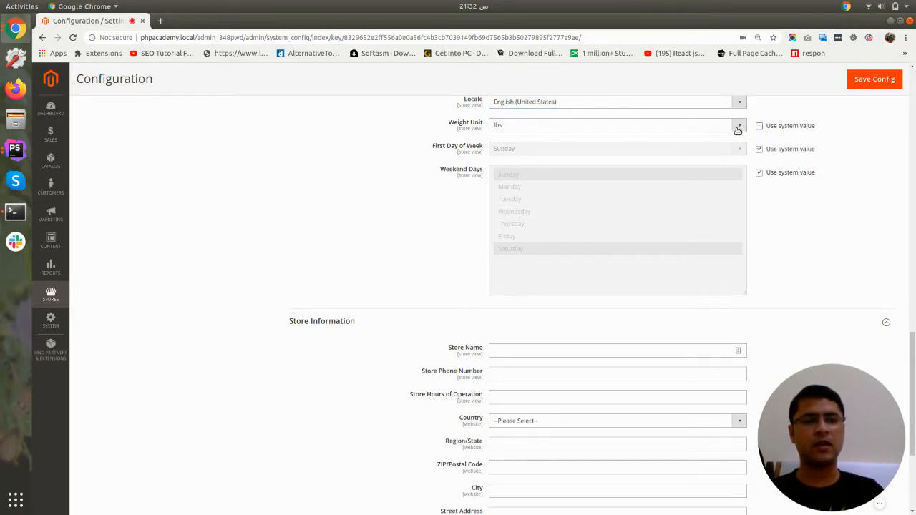
{"action": "left_click", "coordinate": [738, 127]}
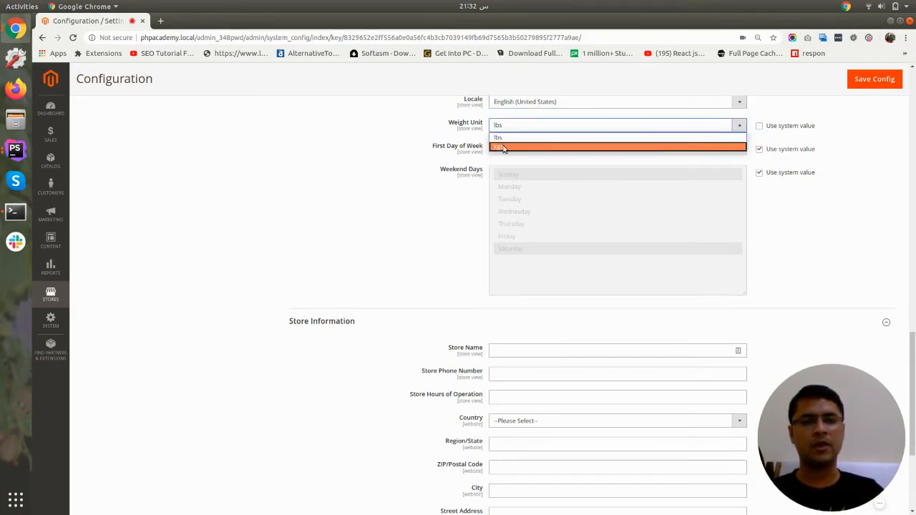
{"action": "left_click", "coordinate": [730, 122]}
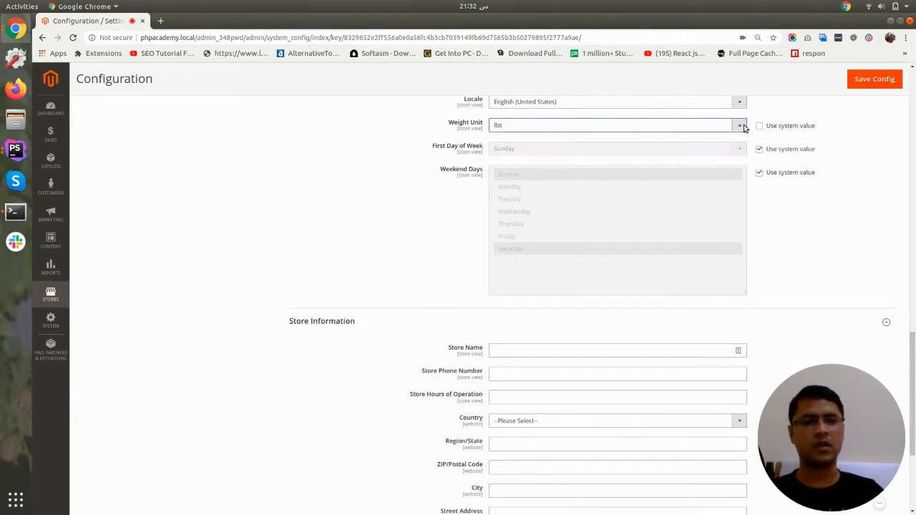
{"action": "left_click", "coordinate": [760, 126]}
Review the first day of week and weekend days settings and the Store Information fields
{"action": "scroll", "coordinate": [467, 166], "scroll_direction": "down", "scroll_amount": 1}
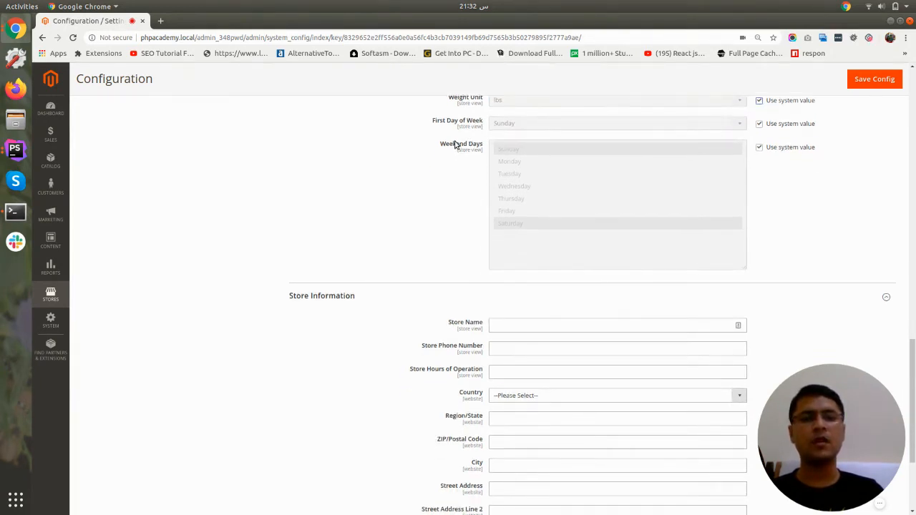
{"action": "scroll", "coordinate": [456, 143], "scroll_direction": "up", "scroll_amount": 1}
{"action": "scroll", "coordinate": [425, 168], "scroll_direction": "down", "scroll_amount": 1}
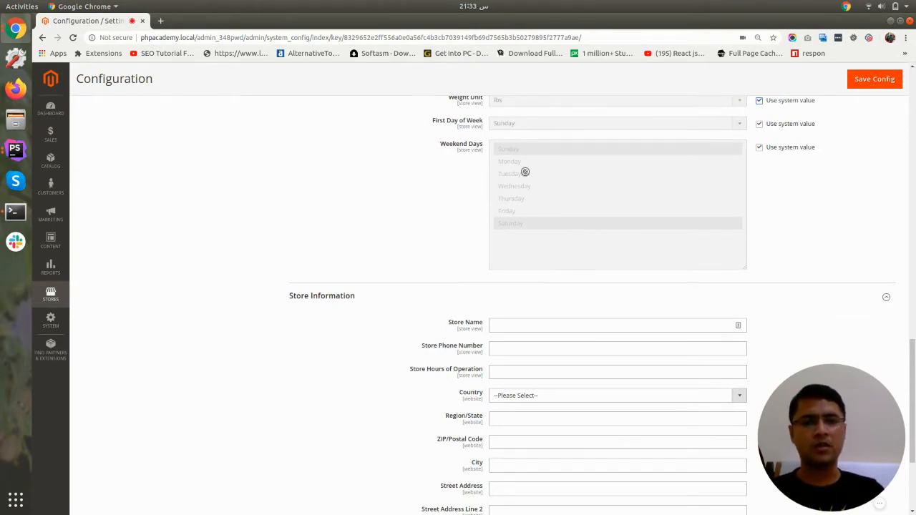
{"action": "scroll", "coordinate": [411, 219], "scroll_direction": "down", "scroll_amount": 3}
{"action": "scroll", "coordinate": [412, 220], "scroll_direction": "down", "scroll_amount": 1}
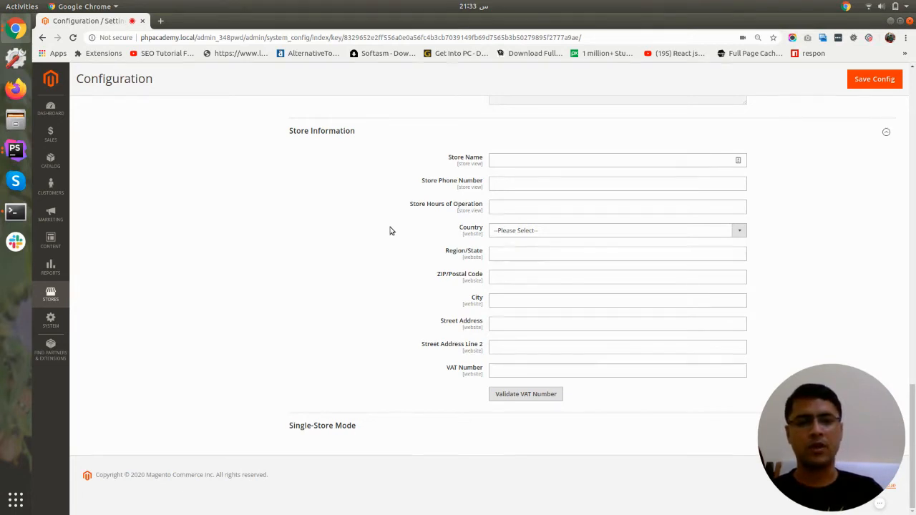
Expand the Single-Store Mode section and examine the option that enables it
{"action": "left_click", "coordinate": [350, 424]}
{"action": "scroll", "coordinate": [361, 411], "scroll_direction": "down", "scroll_amount": 2}
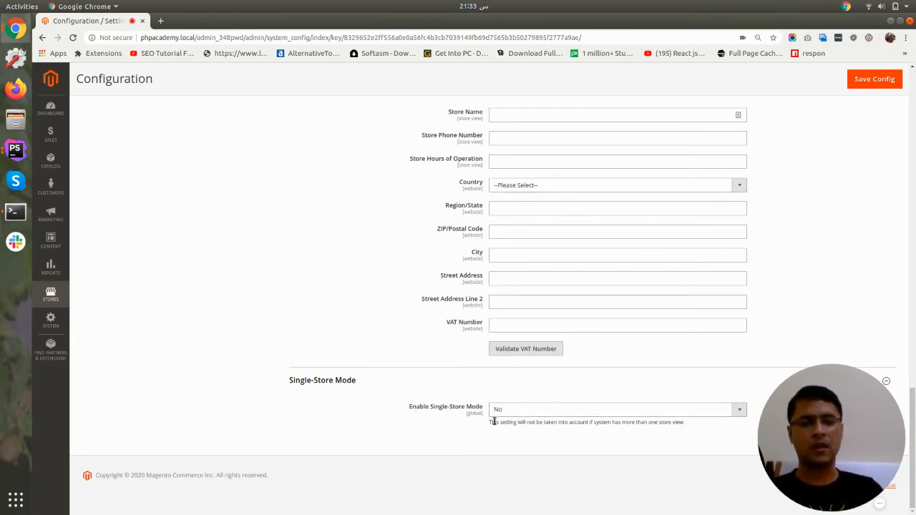
{"action": "left_click", "coordinate": [531, 416]}
{"action": "left_click", "coordinate": [405, 435]}
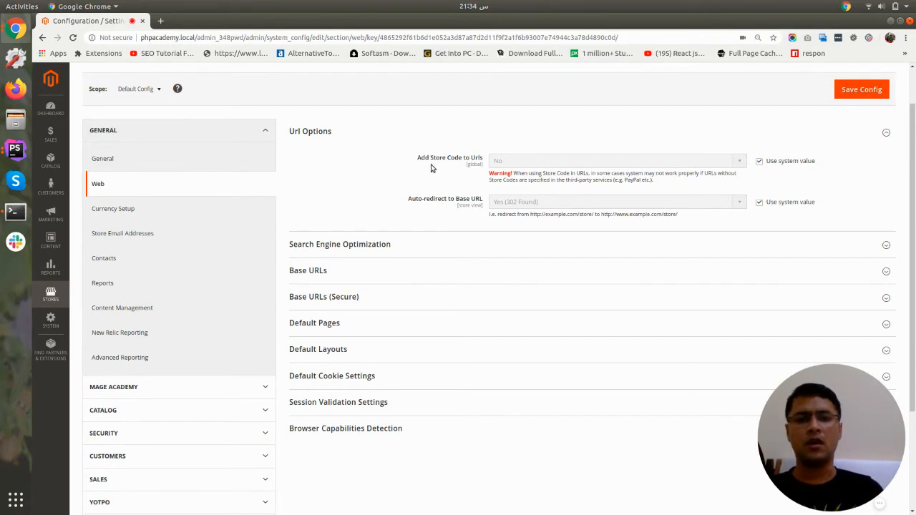
In a new browser tab, draft the store-code addresses phpacademy.local/fr and phpacademy.local/en as examples, and remove each code without loading a page
{"action": "left_click", "coordinate": [161, 21]}
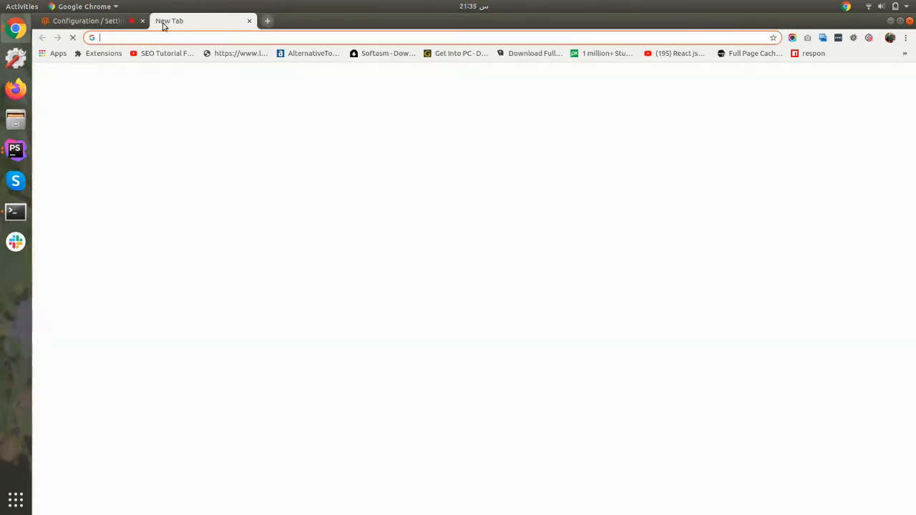
{"action": "type", "text": "php"}
{"action": "key", "text": "Right"}
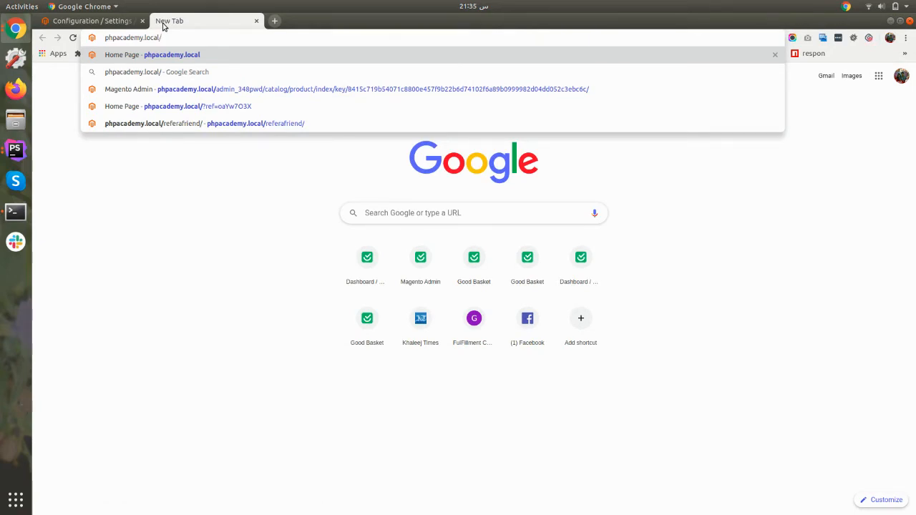
{"action": "type", "text": "fr"}
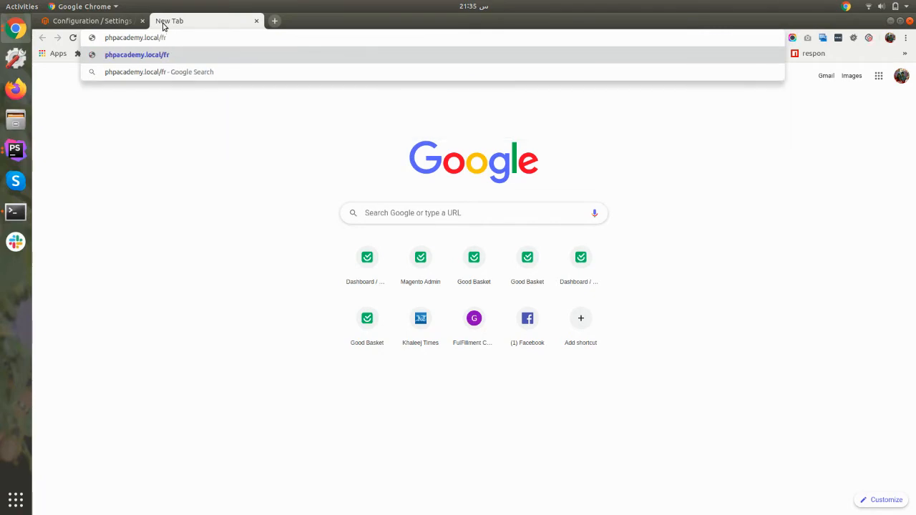
{"action": "key", "text": "BackSpace"}
{"action": "key", "text": "BackSpace"}
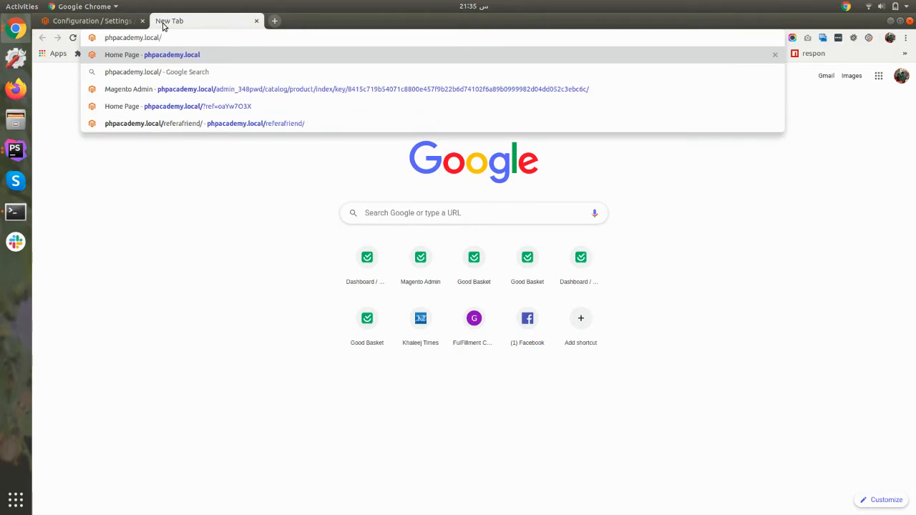
{"action": "type", "text": "en"}
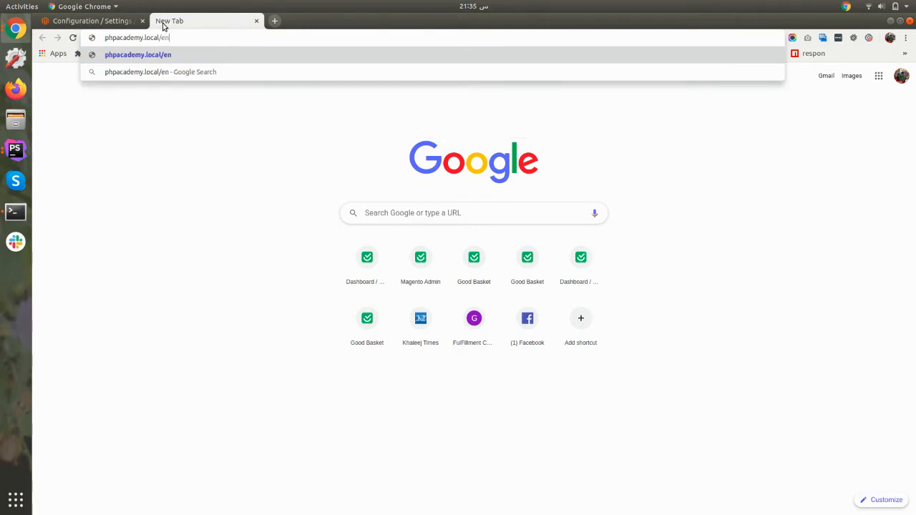
{"action": "key", "text": "BackSpace"}
{"action": "key", "text": "BackSpace"}
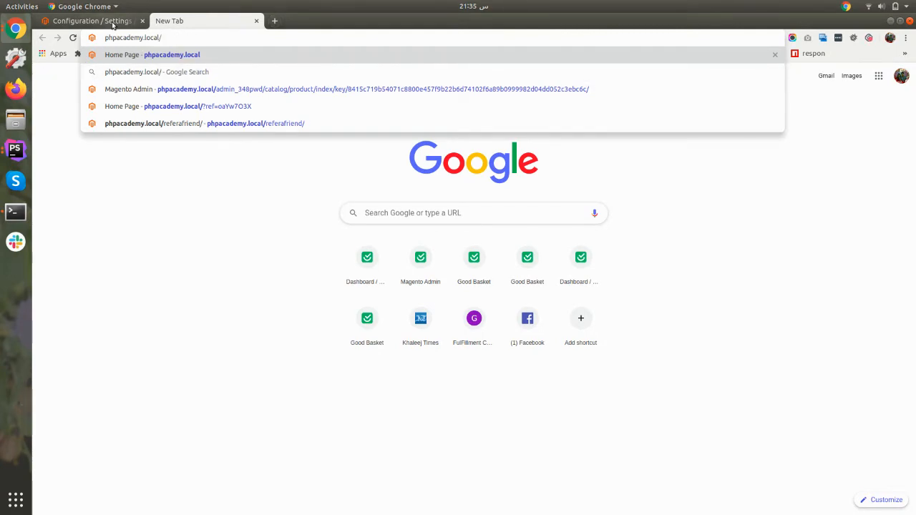
Return to the Magento configuration and expand the Search Engine Optimization section to view the web server rewrites setting
{"action": "left_click", "coordinate": [113, 21]}
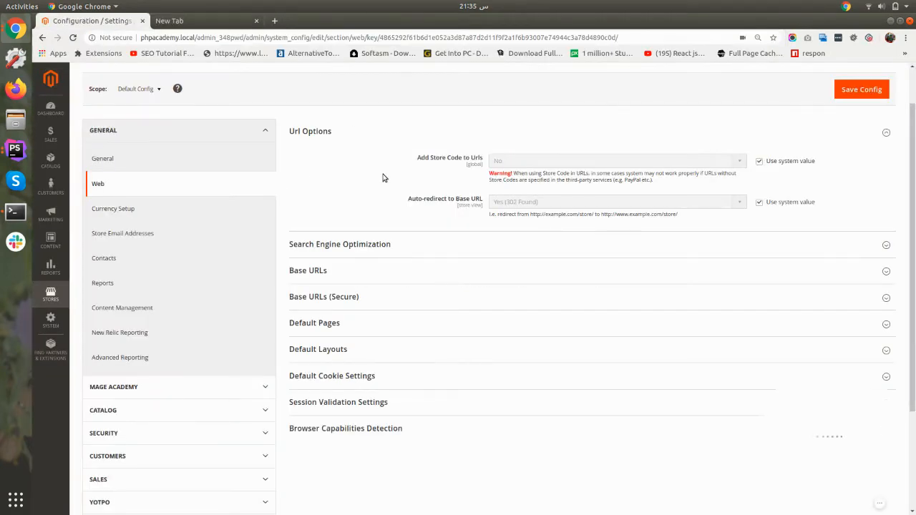
{"action": "scroll", "coordinate": [451, 209], "scroll_direction": "down", "scroll_amount": 1}
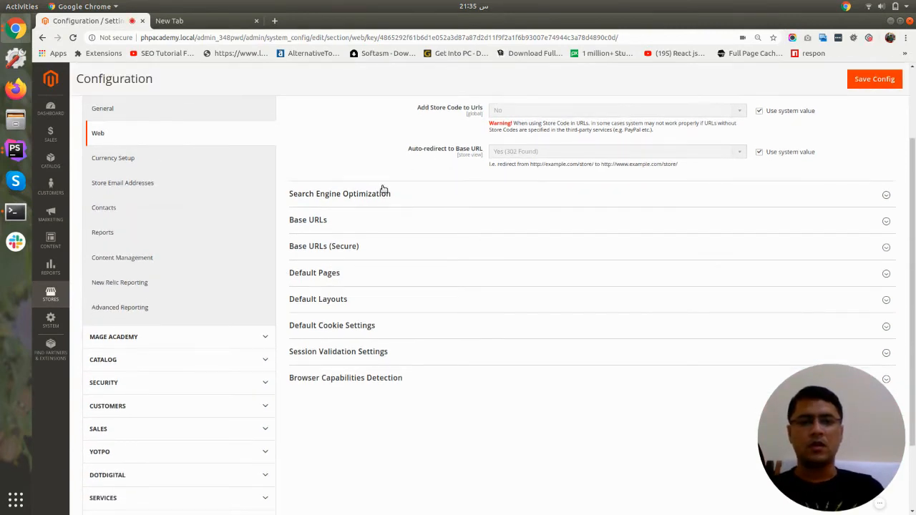
{"action": "scroll", "coordinate": [320, 181], "scroll_direction": "down", "scroll_amount": 2}
{"action": "left_click", "coordinate": [387, 145]}
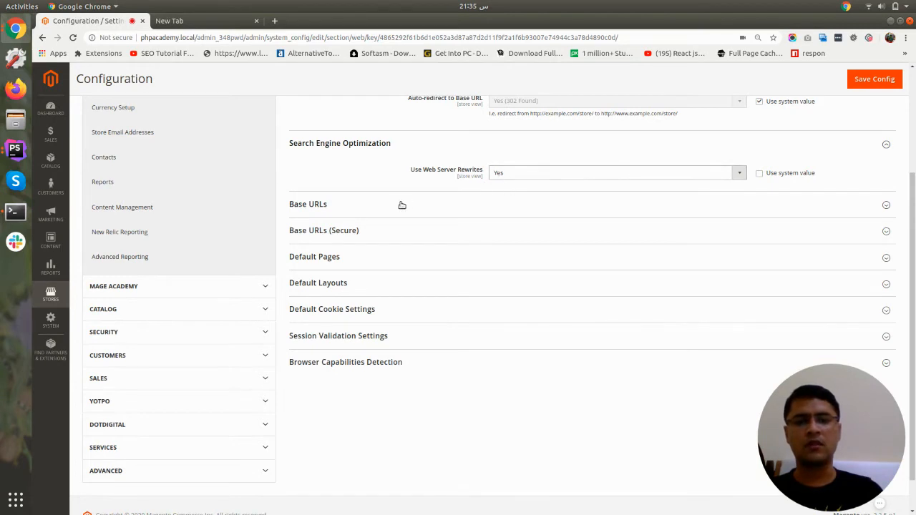
Expand the Base URLs section and examine the base URL fields for static view files and user media files
{"action": "scroll", "coordinate": [366, 186], "scroll_direction": "down", "scroll_amount": 1}
{"action": "left_click", "coordinate": [364, 172]}
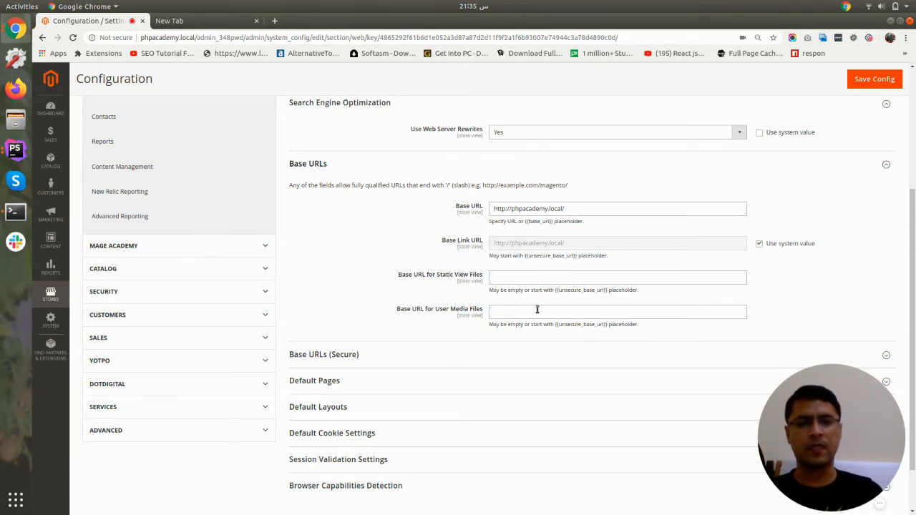
{"action": "left_click", "coordinate": [524, 278]}
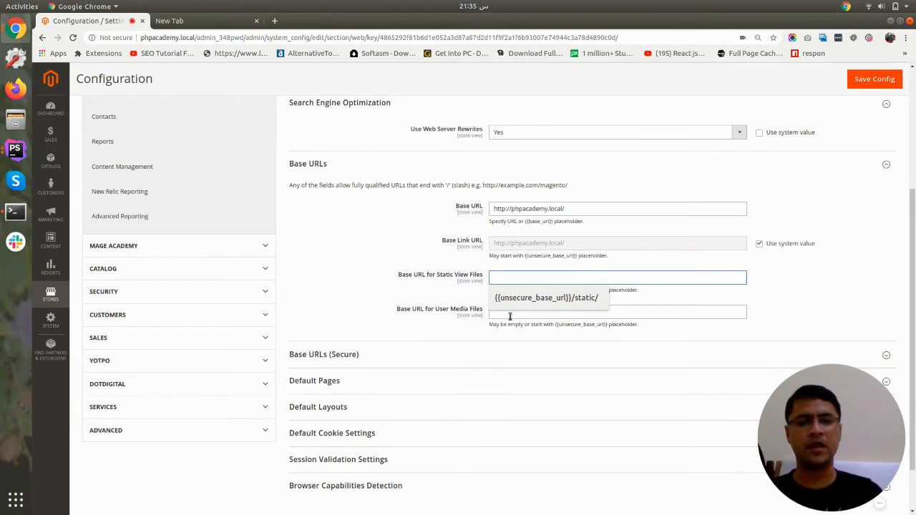
{"action": "left_click", "coordinate": [509, 316]}
{"action": "scroll", "coordinate": [480, 308], "scroll_direction": "down", "scroll_amount": 1}
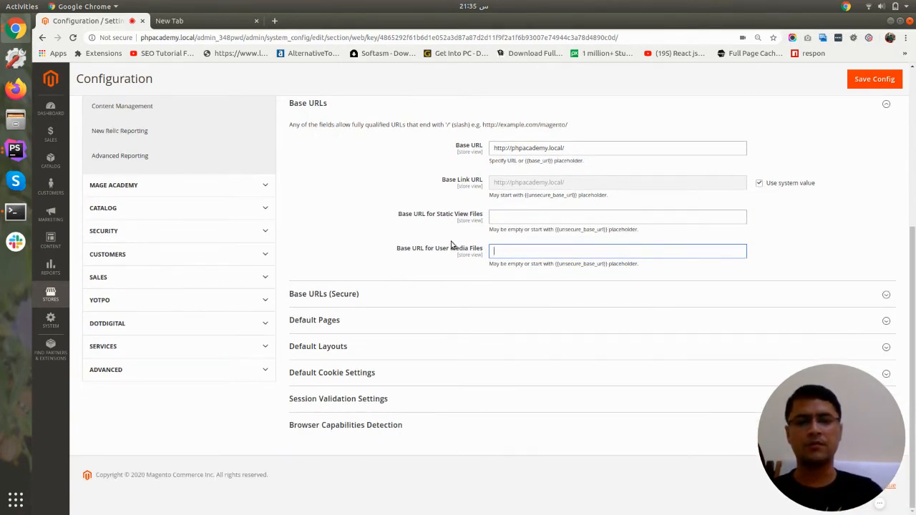
Expand the Base URLs (Secure) section and review the secure base URL and link URL settings
{"action": "left_click", "coordinate": [392, 294]}
{"action": "scroll", "coordinate": [397, 279], "scroll_direction": "down", "scroll_amount": 2}
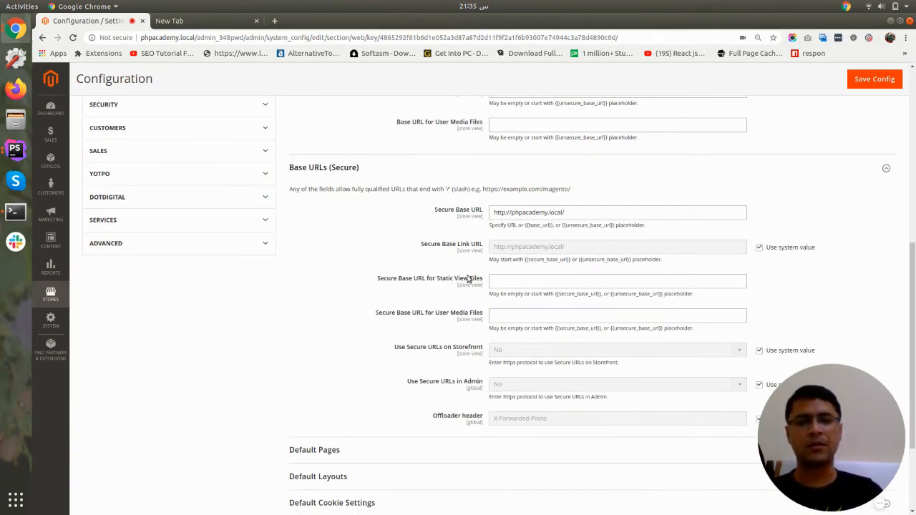
{"action": "scroll", "coordinate": [461, 274], "scroll_direction": "down", "scroll_amount": 1}
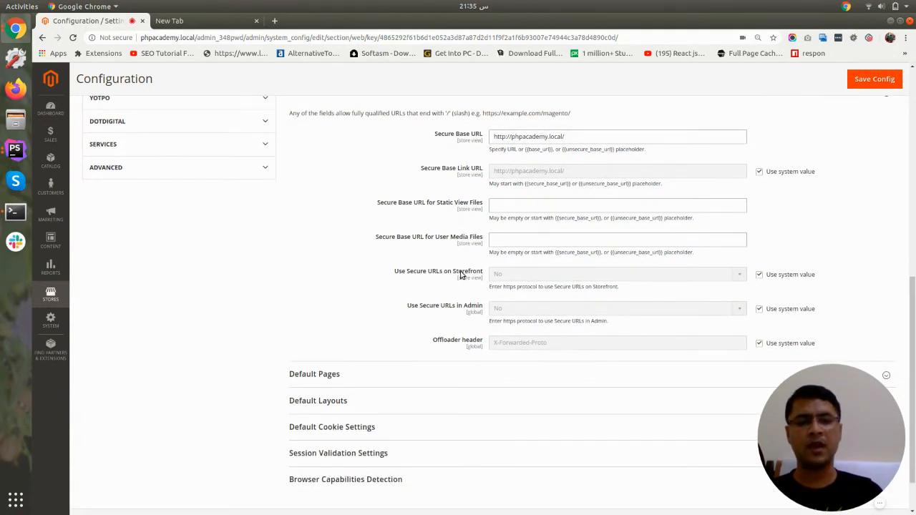
{"action": "scroll", "coordinate": [401, 165], "scroll_direction": "up", "scroll_amount": 1}
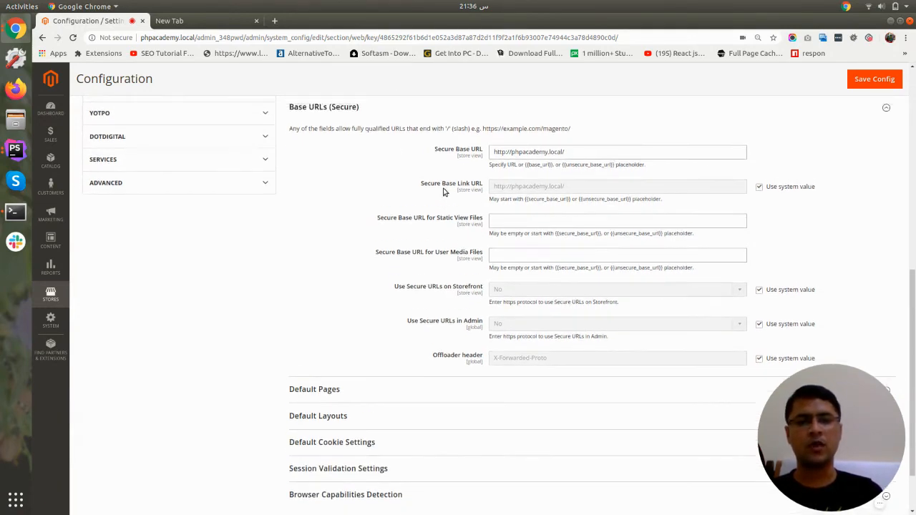
{"action": "scroll", "coordinate": [401, 244], "scroll_direction": "down", "scroll_amount": 1}
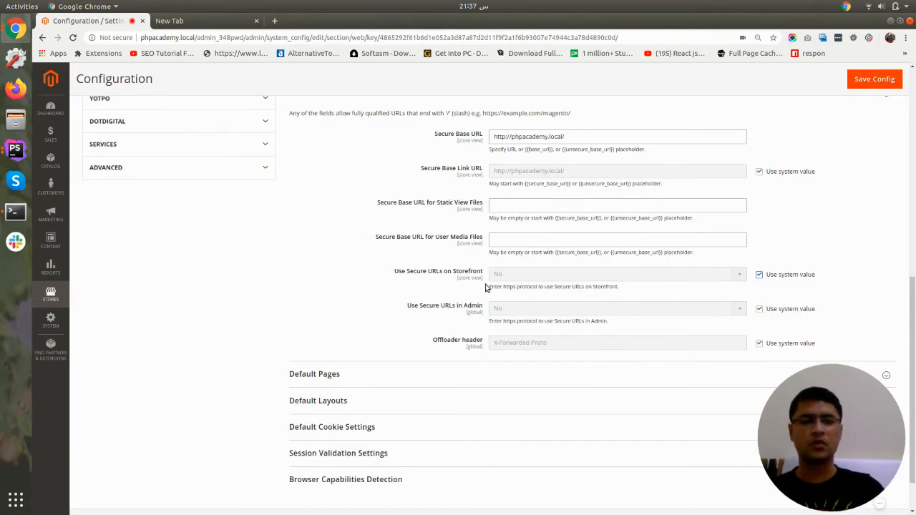
Override the system values for Use Secure URLs on Storefront and Use Secure URLs in Admin, setting both to Yes
{"action": "left_click", "coordinate": [760, 275]}
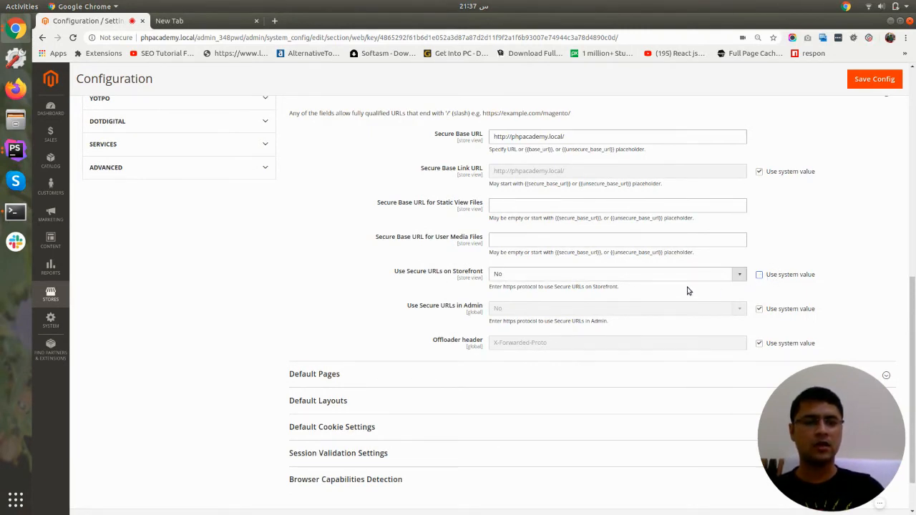
{"action": "left_click", "coordinate": [629, 279]}
{"action": "left_click", "coordinate": [617, 287]}
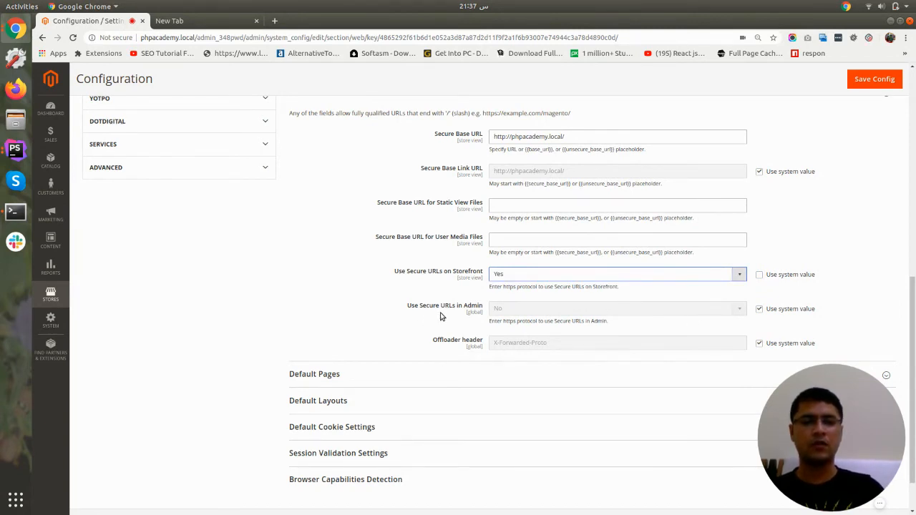
{"action": "left_click", "coordinate": [760, 309]}
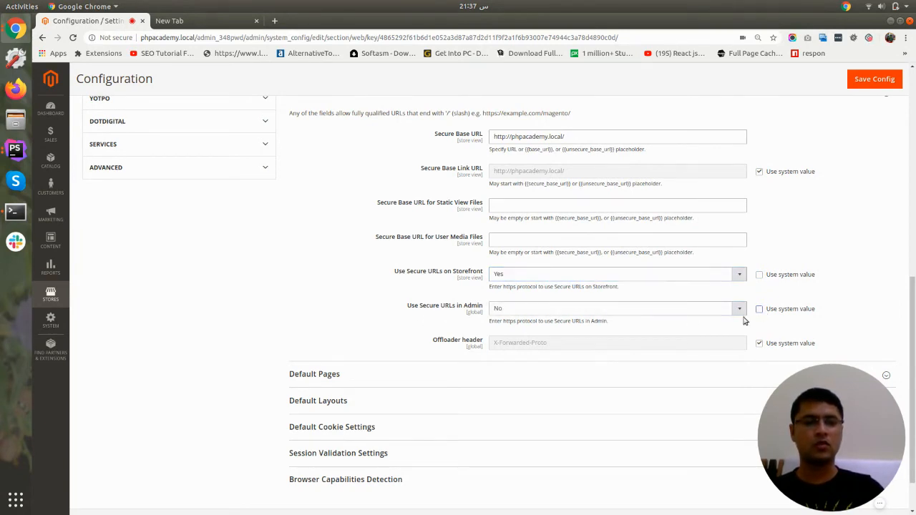
{"action": "left_click", "coordinate": [572, 312]}
{"action": "left_click", "coordinate": [544, 327]}
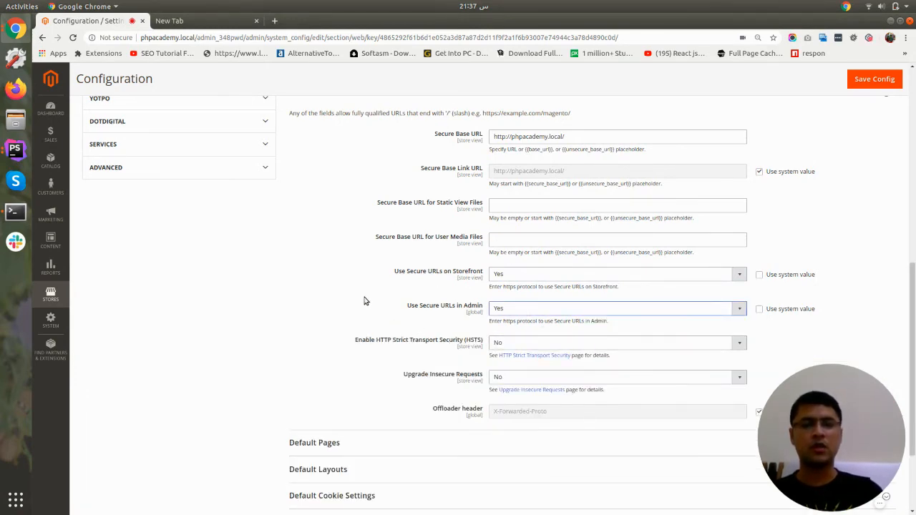
Review the remaining secure URL options, and expand the Default Pages section to examine its default URL and CMS page settings
{"action": "scroll", "coordinate": [364, 301], "scroll_direction": "down", "scroll_amount": 3}
{"action": "scroll", "coordinate": [364, 301], "scroll_direction": "up", "scroll_amount": 2}
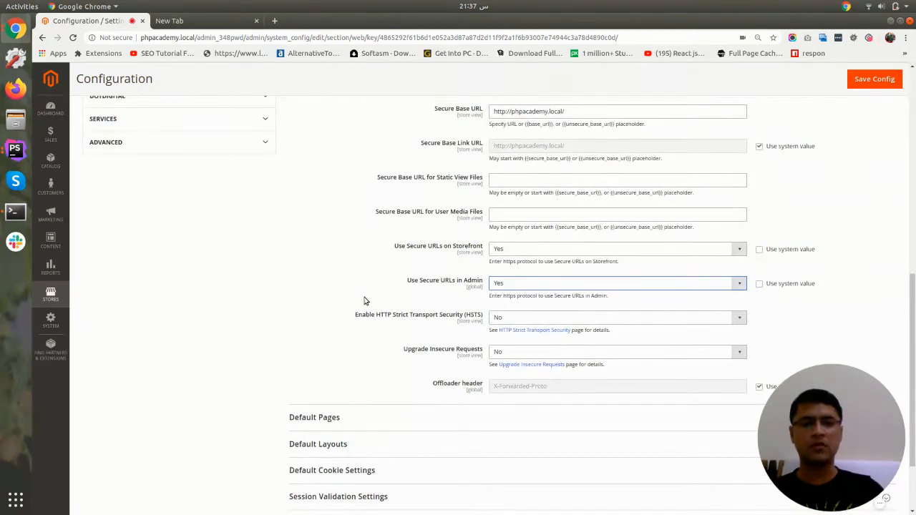
{"action": "scroll", "coordinate": [364, 301], "scroll_direction": "down", "scroll_amount": 3}
{"action": "left_click", "coordinate": [352, 322]}
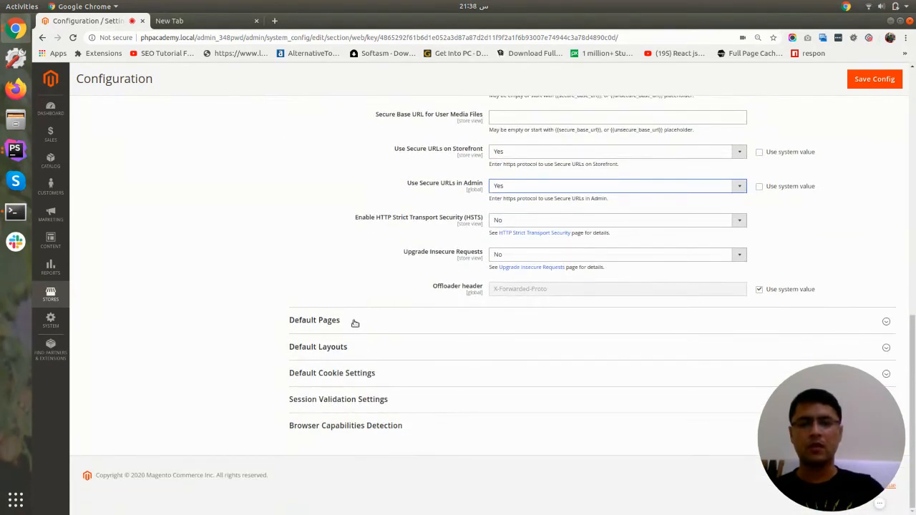
{"action": "scroll", "coordinate": [353, 324], "scroll_direction": "down", "scroll_amount": 4}
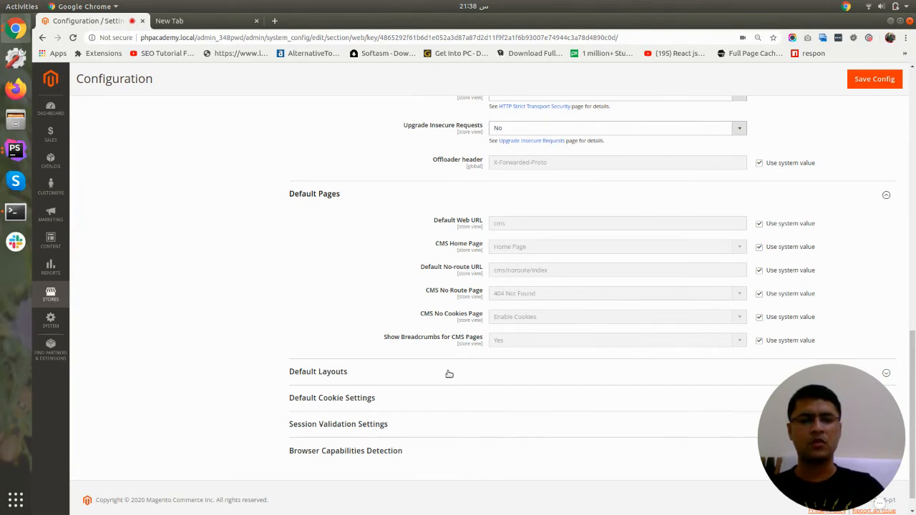
Expand the Default Layouts section and view the layout choices for products, categories and pages without changing them
{"action": "scroll", "coordinate": [401, 334], "scroll_direction": "down", "scroll_amount": 1}
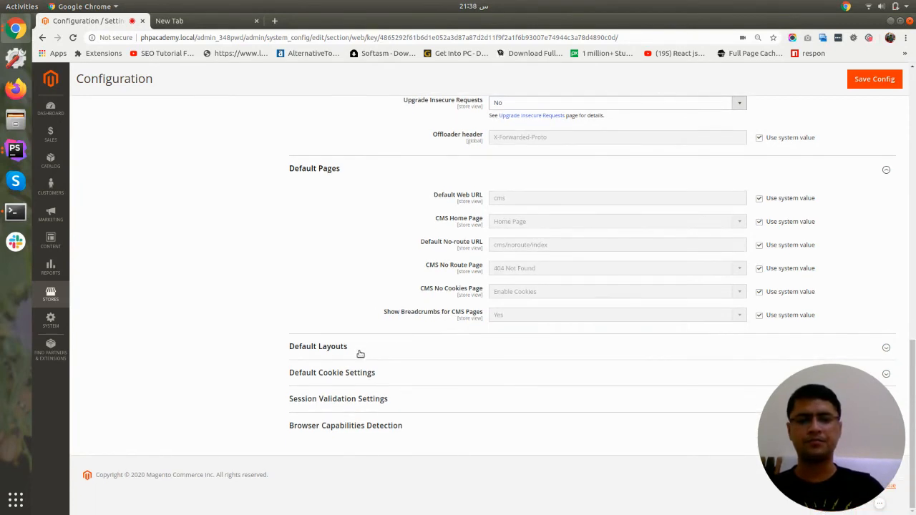
{"action": "left_click", "coordinate": [361, 349]}
{"action": "scroll", "coordinate": [421, 323], "scroll_direction": "down", "scroll_amount": 2}
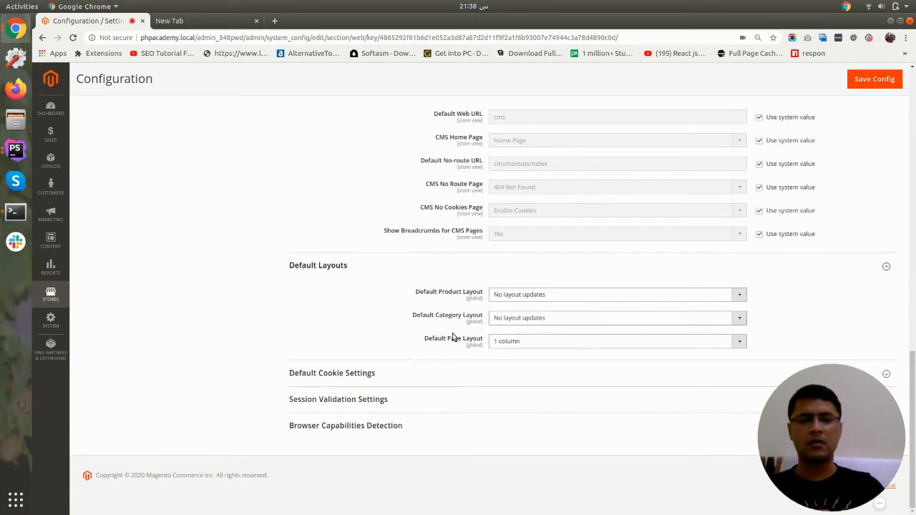
{"action": "left_click", "coordinate": [561, 294]}
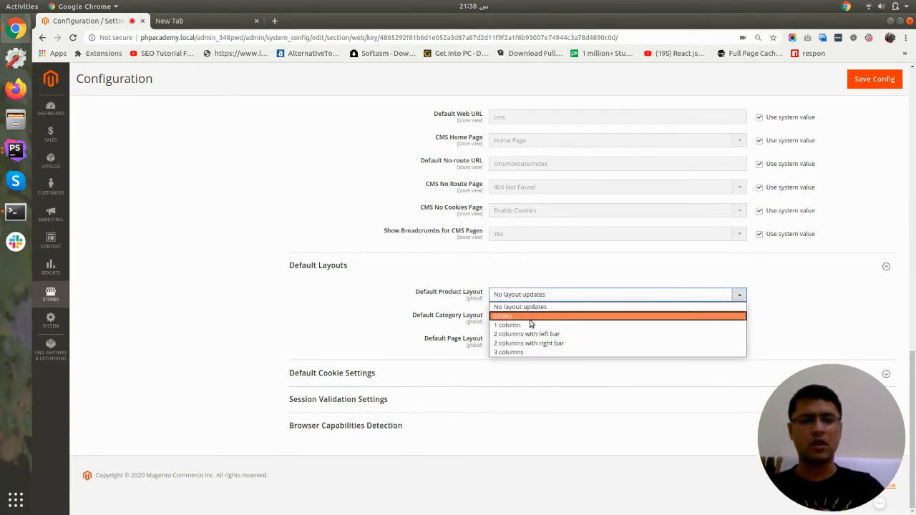
{"action": "left_click", "coordinate": [358, 305]}
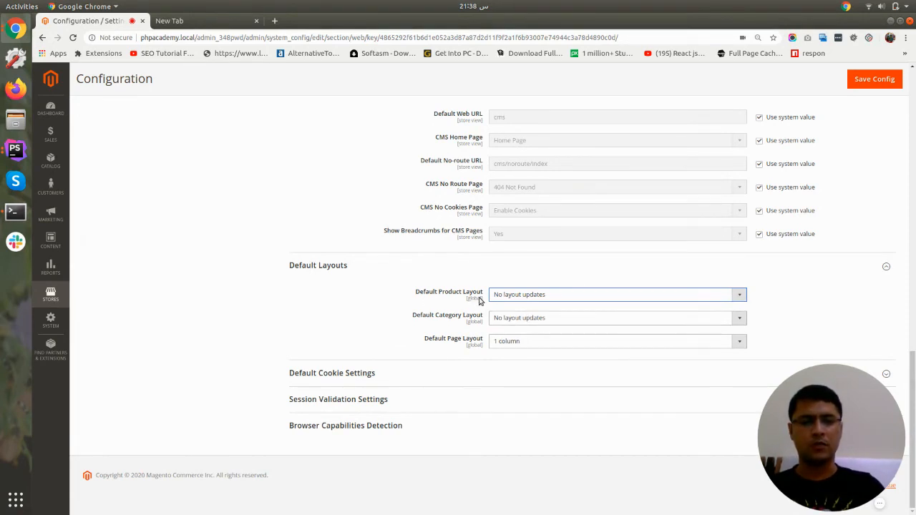
{"action": "left_click", "coordinate": [524, 320]}
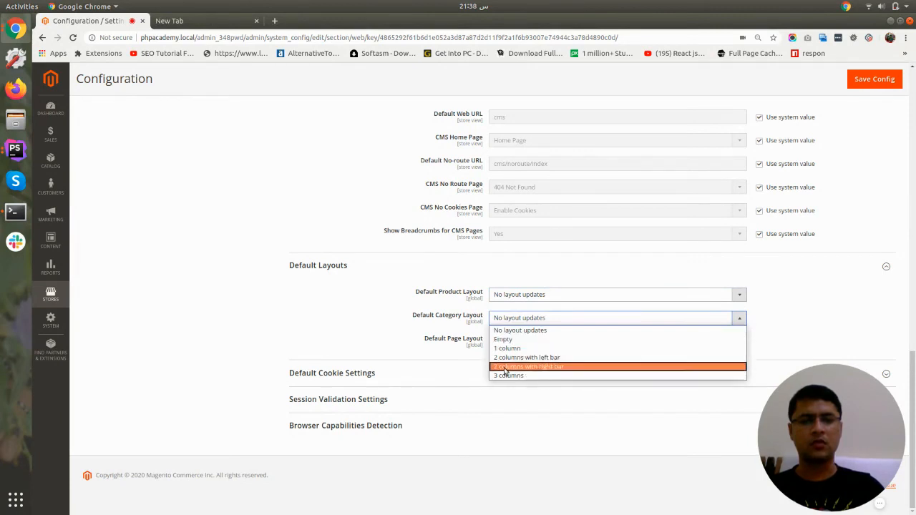
{"action": "left_click", "coordinate": [359, 350]}
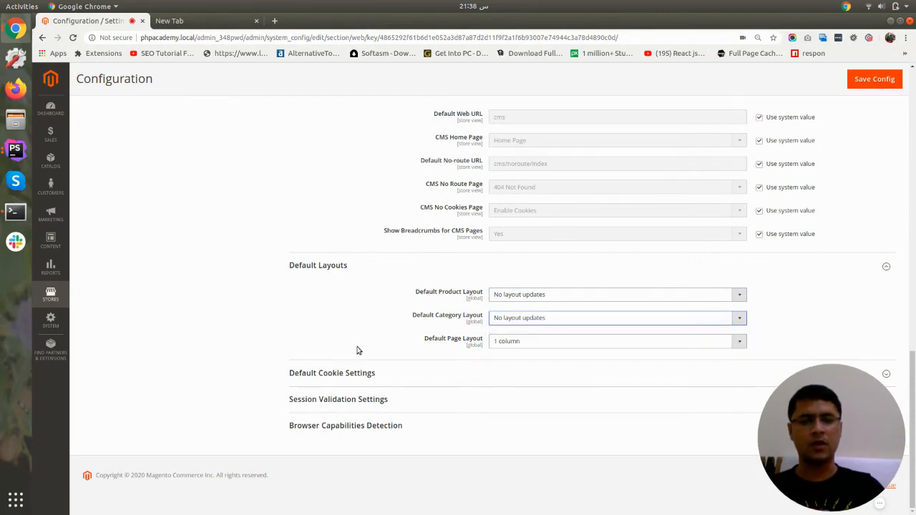
{"action": "left_click", "coordinate": [526, 342]}
{"action": "left_click", "coordinate": [358, 332]}
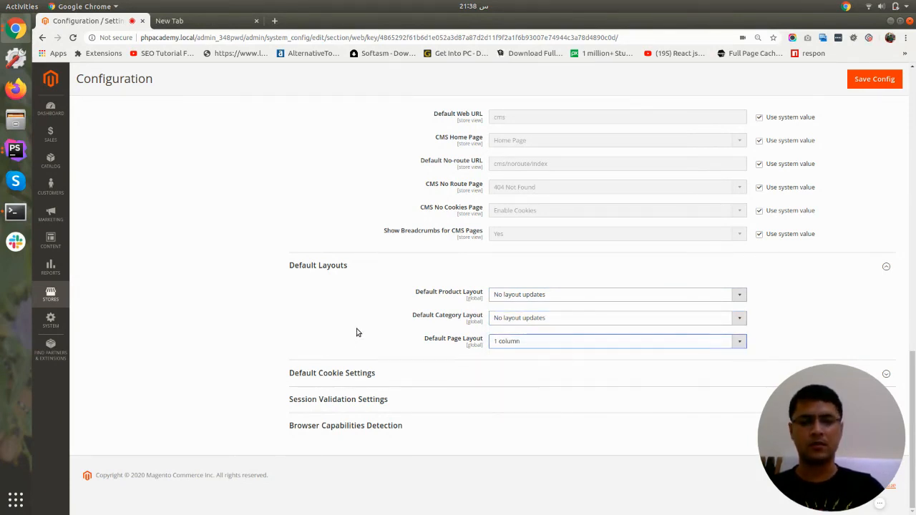
Expand the Default Cookie Settings section and review the cookie lifetime, path, domain, HTTP-only and restriction options
{"action": "left_click", "coordinate": [389, 376]}
{"action": "scroll", "coordinate": [393, 363], "scroll_direction": "down", "scroll_amount": 2}
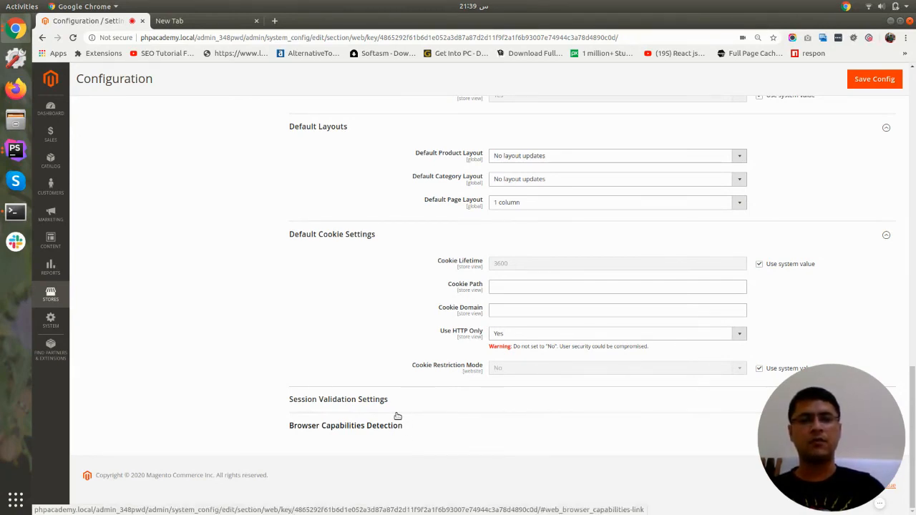
Open the Currency Setup settings and examine the Base Currency, Default Display Currency and Allowed Currencies options under Currency Options
{"action": "scroll", "coordinate": [397, 396], "scroll_direction": "up", "scroll_amount": 15}
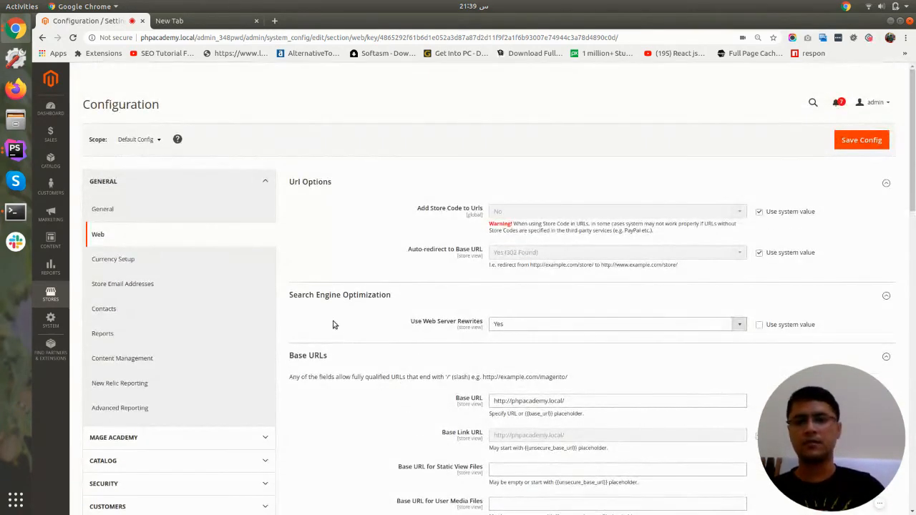
{"action": "left_click", "coordinate": [122, 262]}
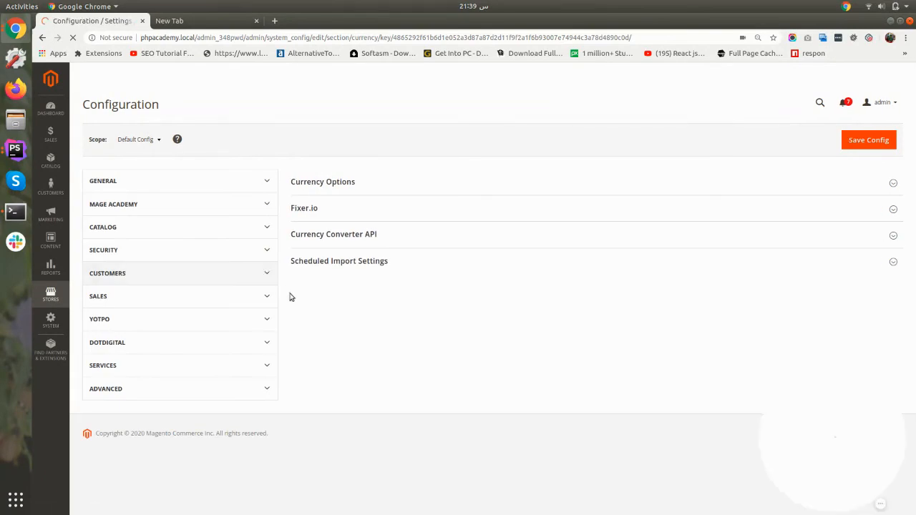
{"action": "left_click", "coordinate": [350, 184]}
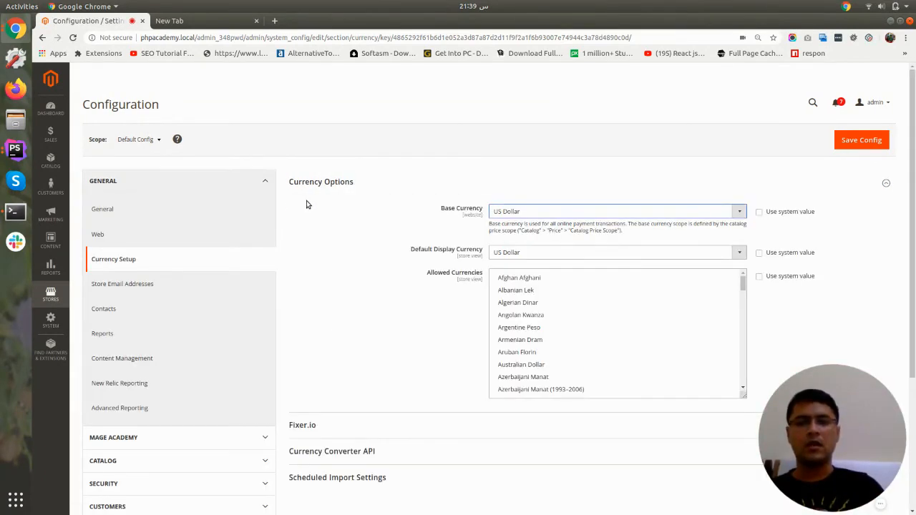
{"action": "left_click", "coordinate": [525, 215]}
{"action": "left_click", "coordinate": [525, 215]}
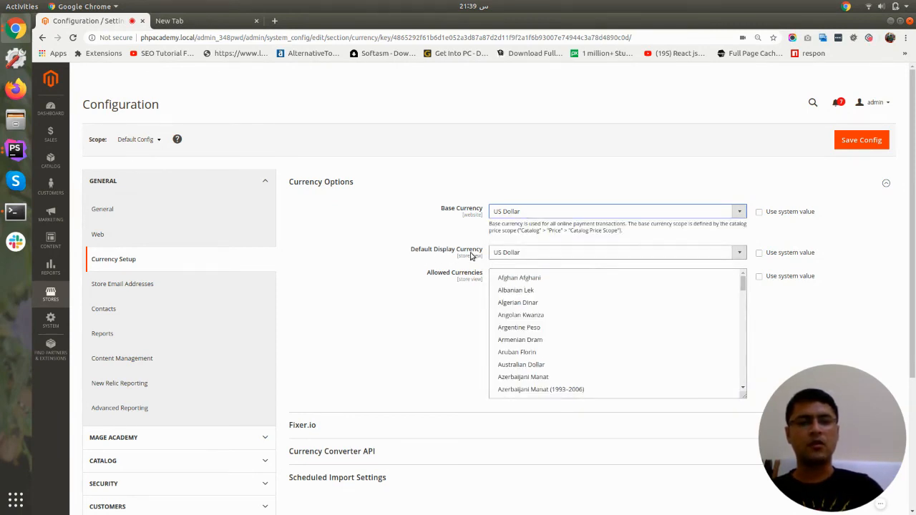
{"action": "left_click", "coordinate": [516, 254]}
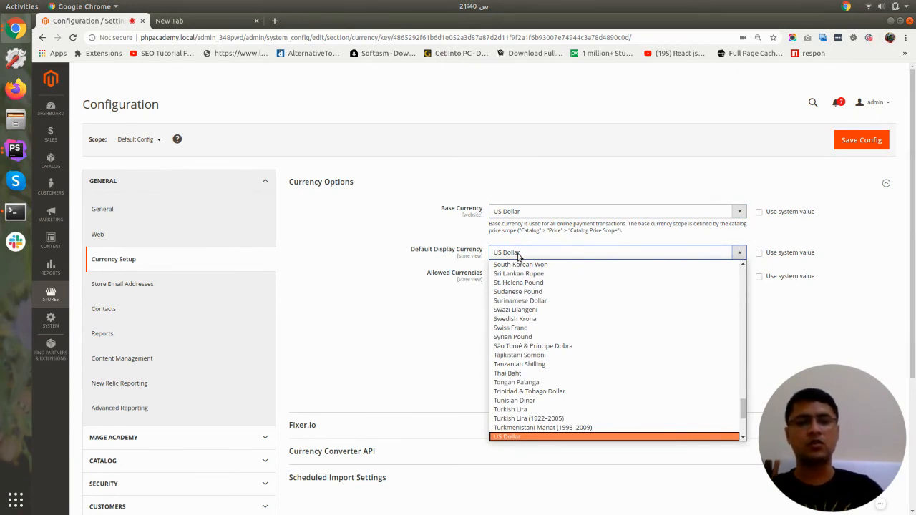
{"action": "left_click", "coordinate": [518, 255]}
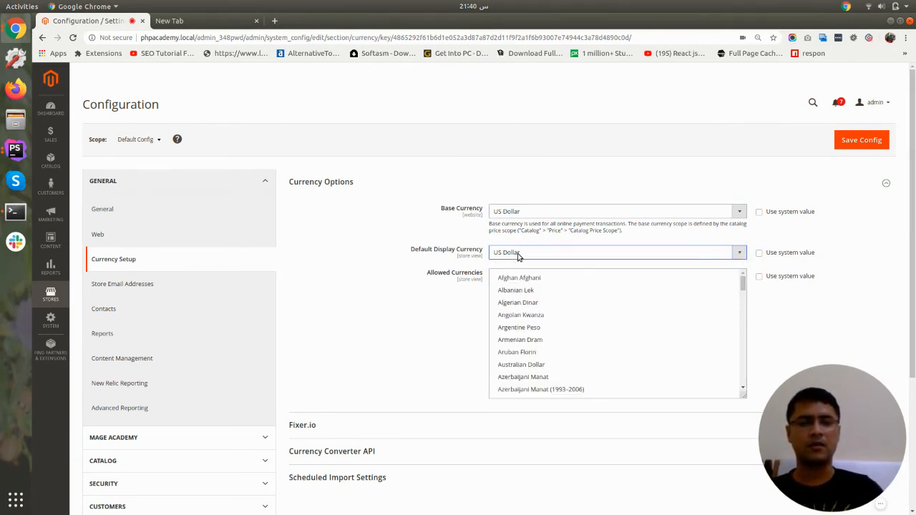
{"action": "scroll", "coordinate": [412, 293], "scroll_direction": "down", "scroll_amount": 1}
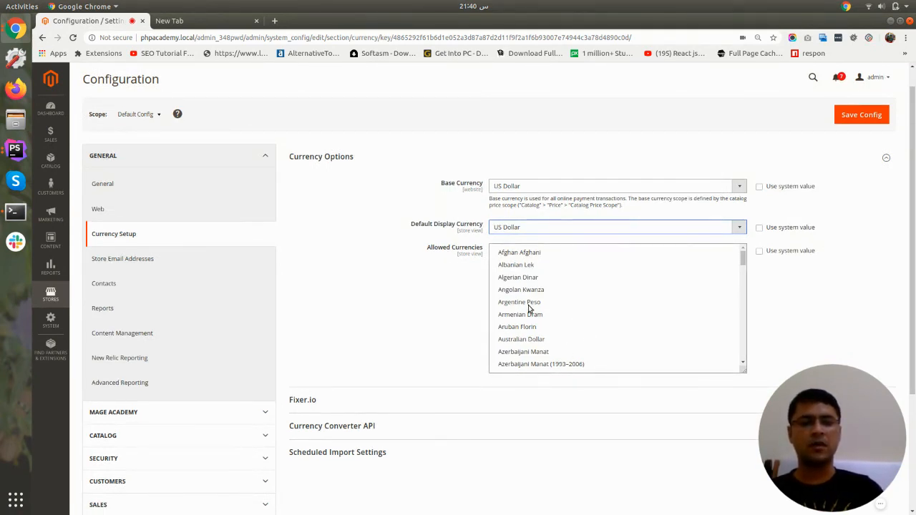
{"action": "scroll", "coordinate": [389, 351], "scroll_direction": "down", "scroll_amount": 5}
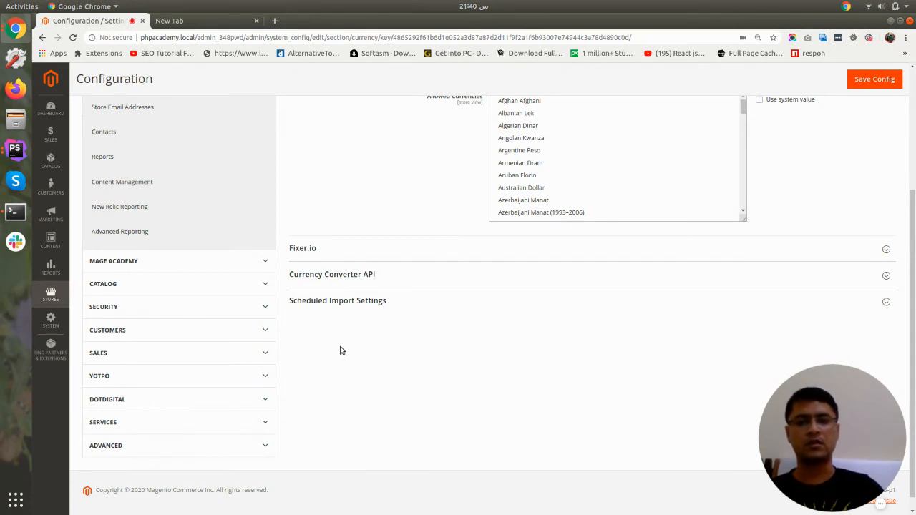
Open the Store Email Addresses settings in the General configuration group
{"action": "scroll", "coordinate": [378, 410], "scroll_direction": "up", "scroll_amount": 5}
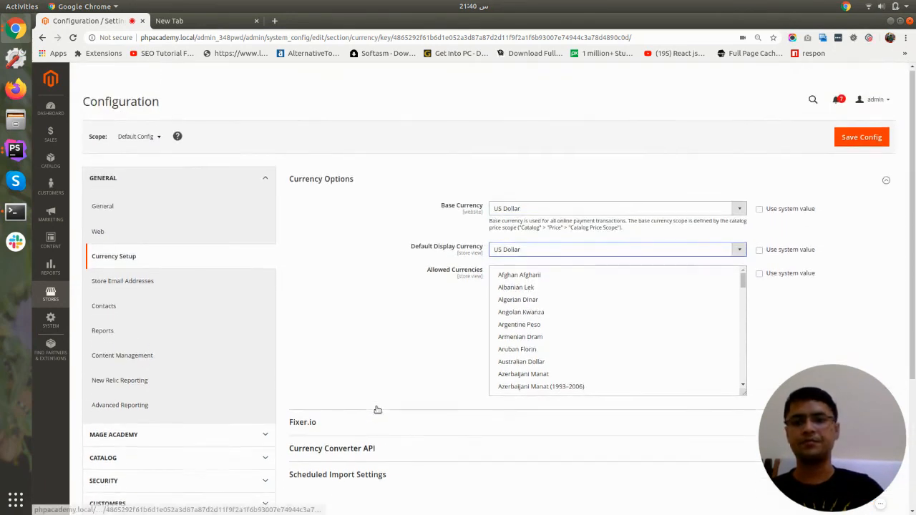
{"action": "left_click", "coordinate": [131, 286]}
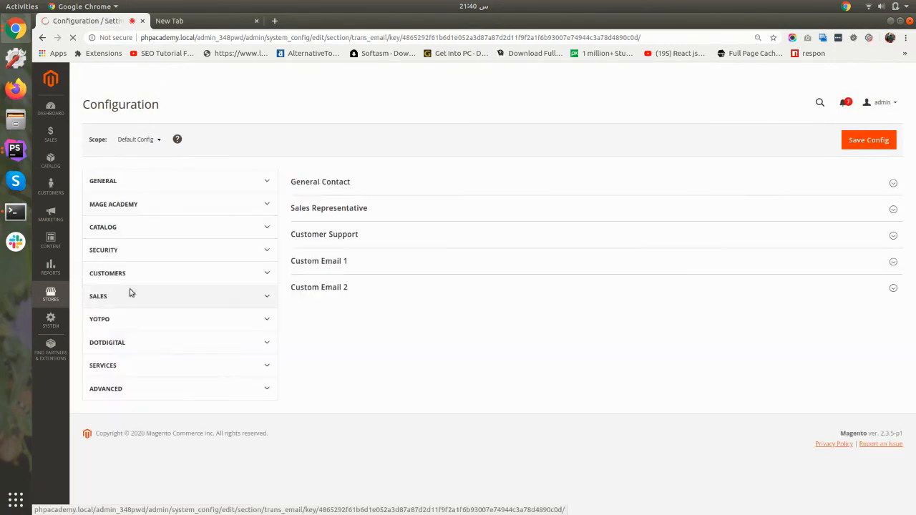
Expand the General Contact, Sales Representative and Customer Support sections and review their sender name and sender email fields
{"action": "left_click", "coordinate": [375, 182]}
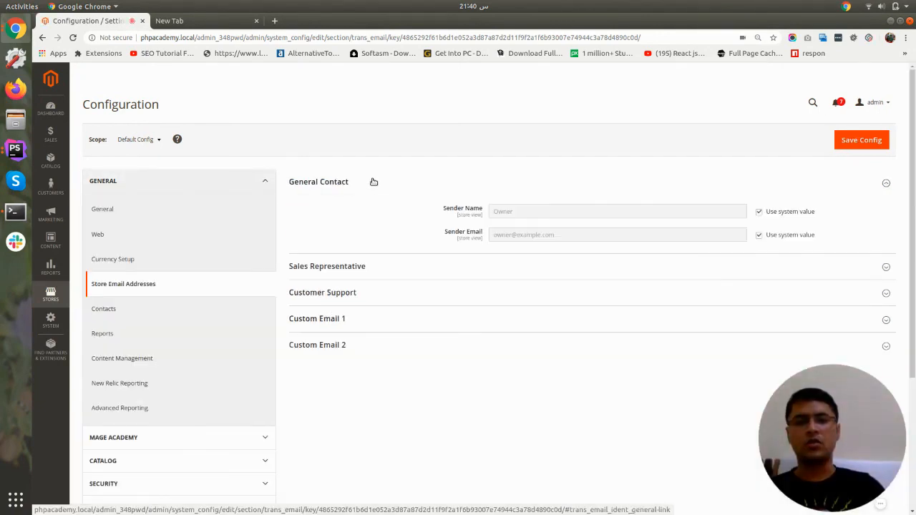
{"action": "left_click", "coordinate": [390, 266]}
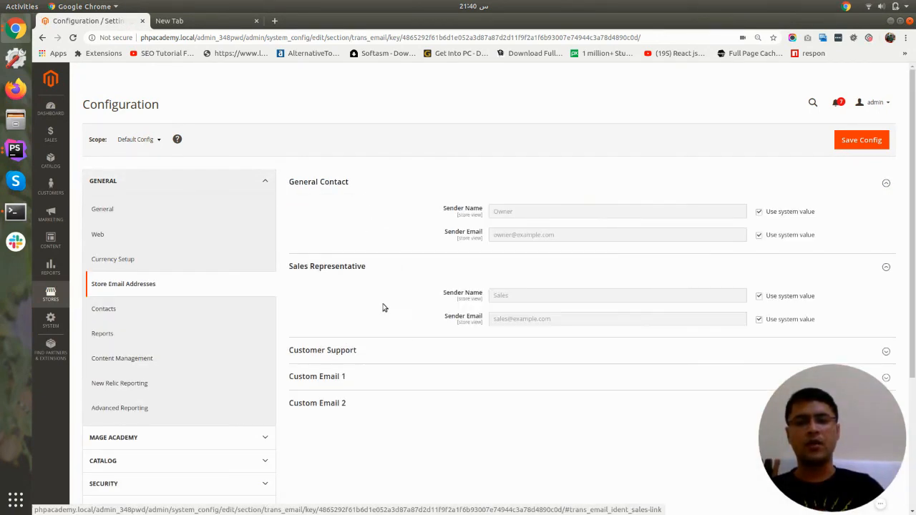
{"action": "left_click", "coordinate": [409, 353]}
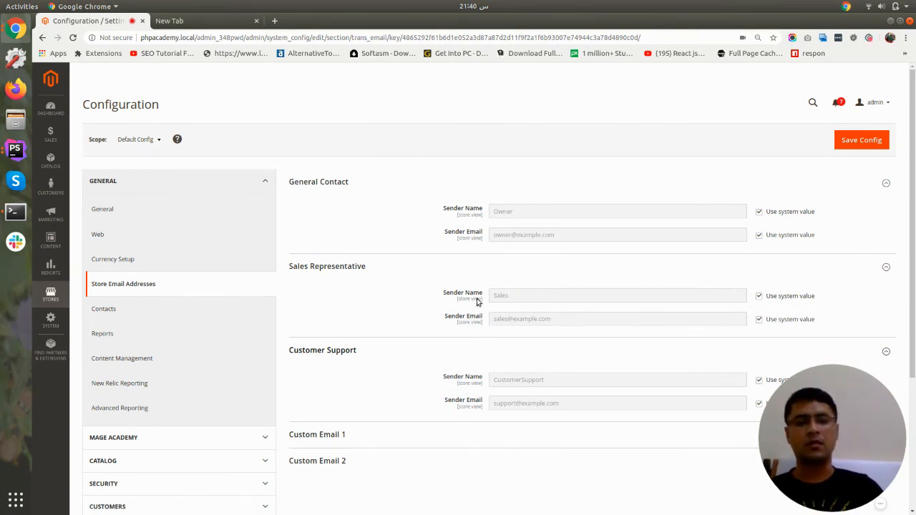
{"action": "scroll", "coordinate": [463, 313], "scroll_direction": "down", "scroll_amount": 3}
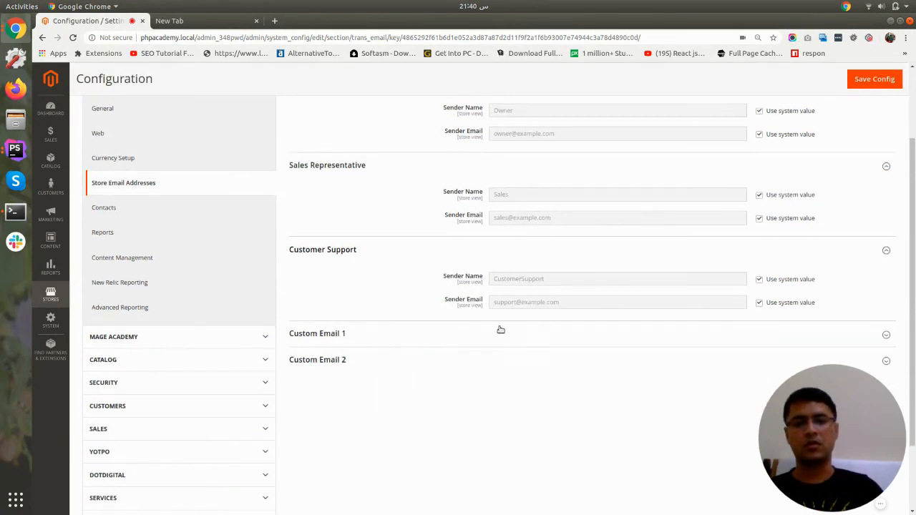
{"action": "scroll", "coordinate": [499, 329], "scroll_direction": "up", "scroll_amount": 3}
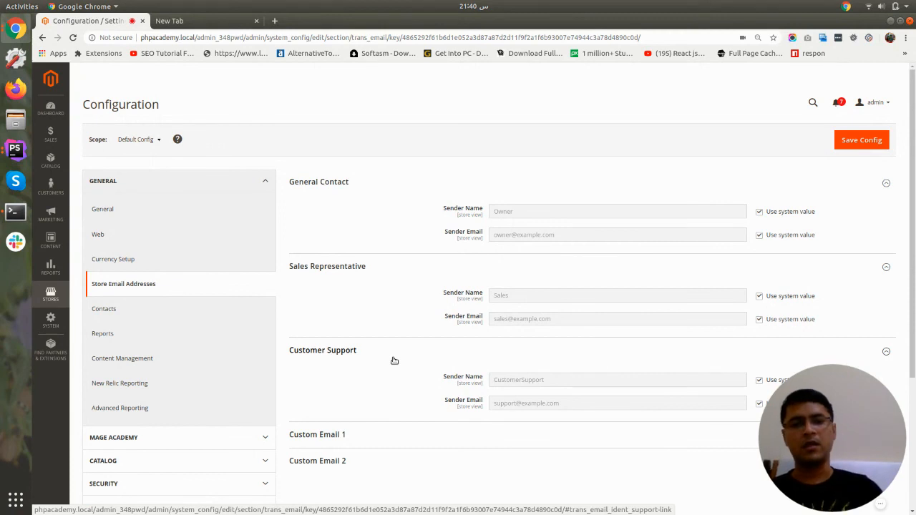
Open the Contacts settings and expand Contact Us and Email Options to view the enable, recipient, sender and template options
{"action": "scroll", "coordinate": [394, 360], "scroll_direction": "down", "scroll_amount": 3}
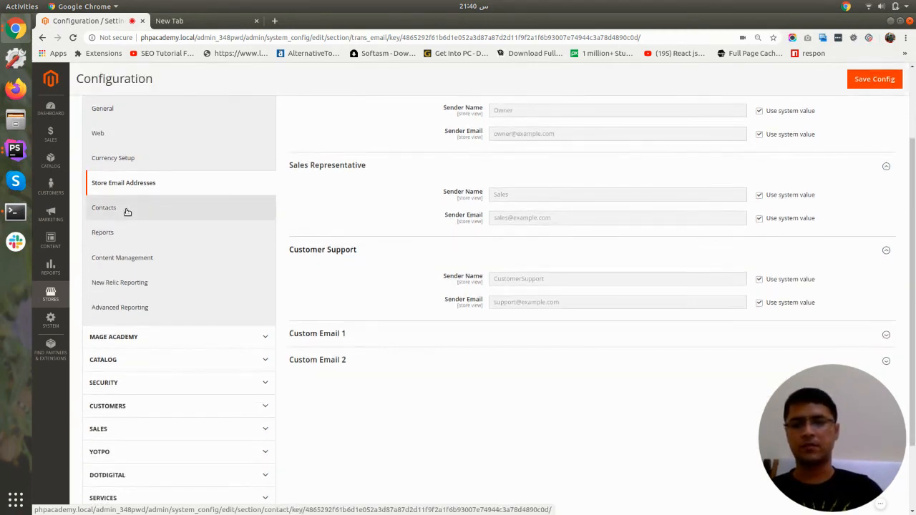
{"action": "left_click", "coordinate": [119, 212]}
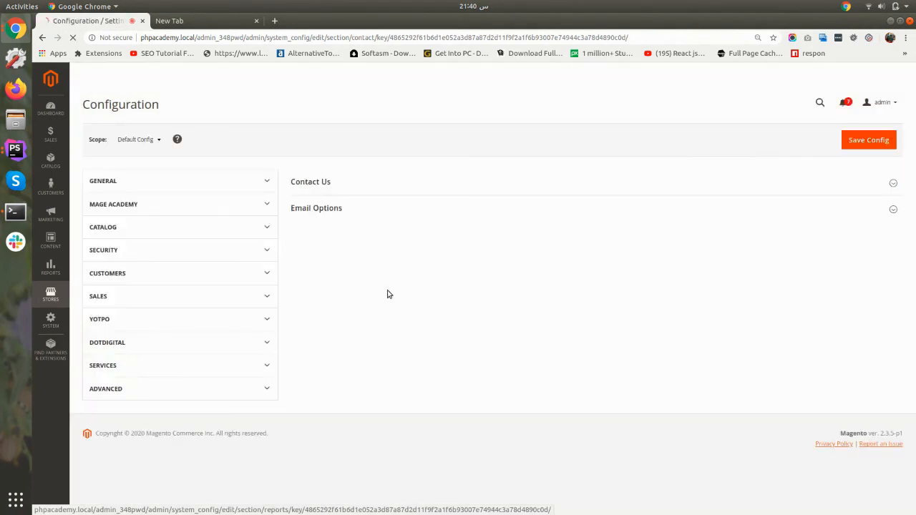
{"action": "left_click", "coordinate": [360, 190]}
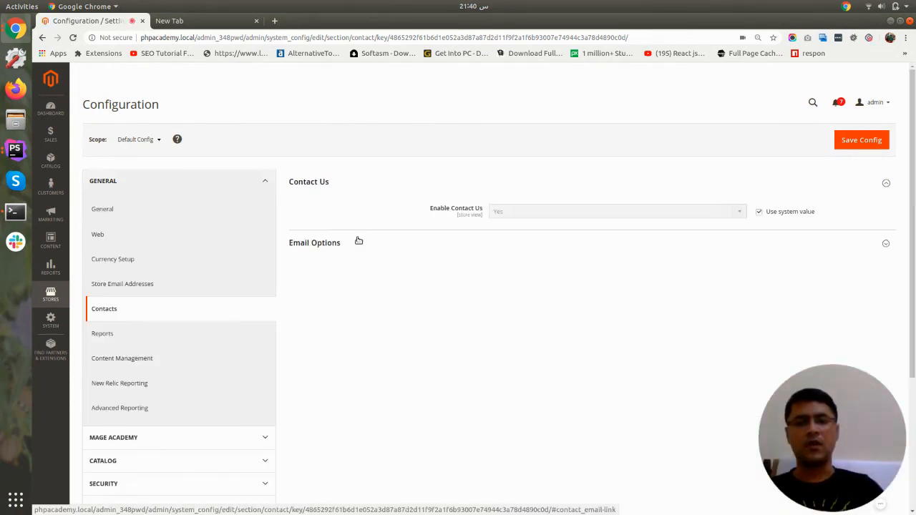
{"action": "left_click", "coordinate": [357, 244]}
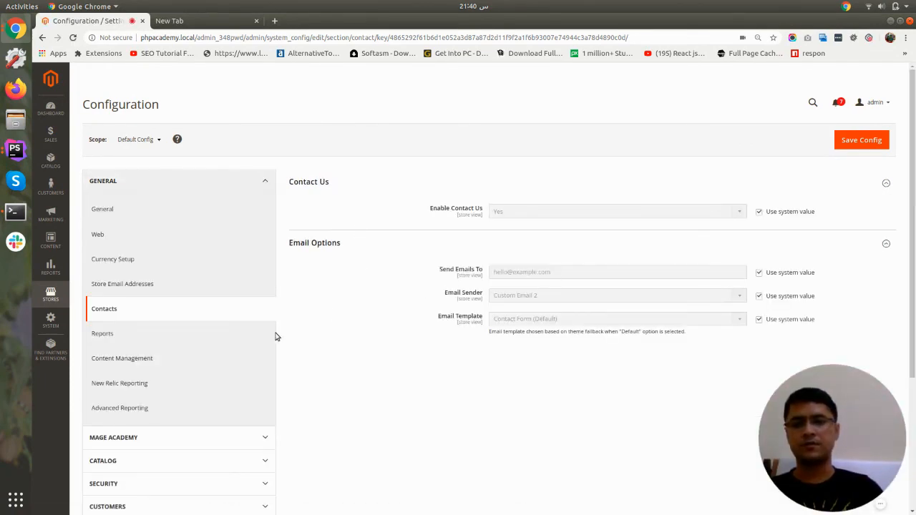
Open the Content Management settings in the General group and review the WYSIWYG Options
{"action": "scroll", "coordinate": [112, 306], "scroll_direction": "down", "scroll_amount": 2}
{"action": "left_click", "coordinate": [123, 302]}
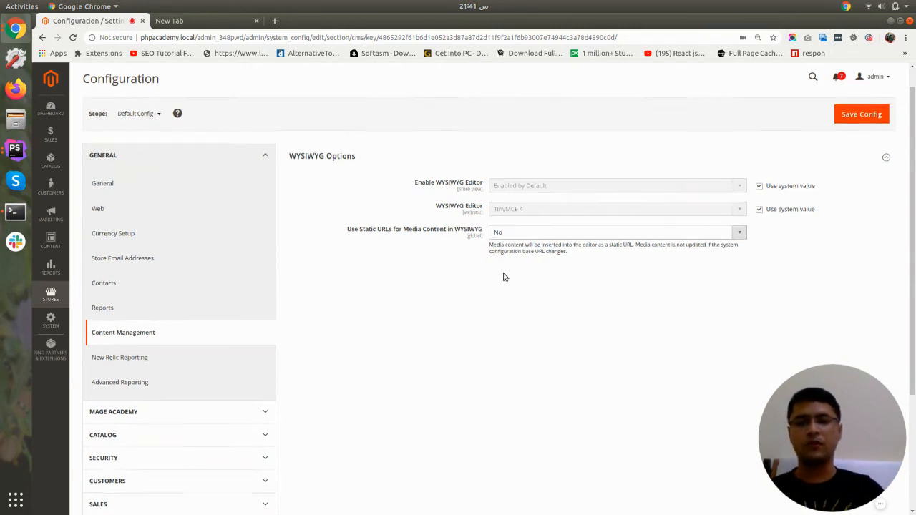
{"action": "scroll", "coordinate": [432, 339], "scroll_direction": "down", "scroll_amount": 4}
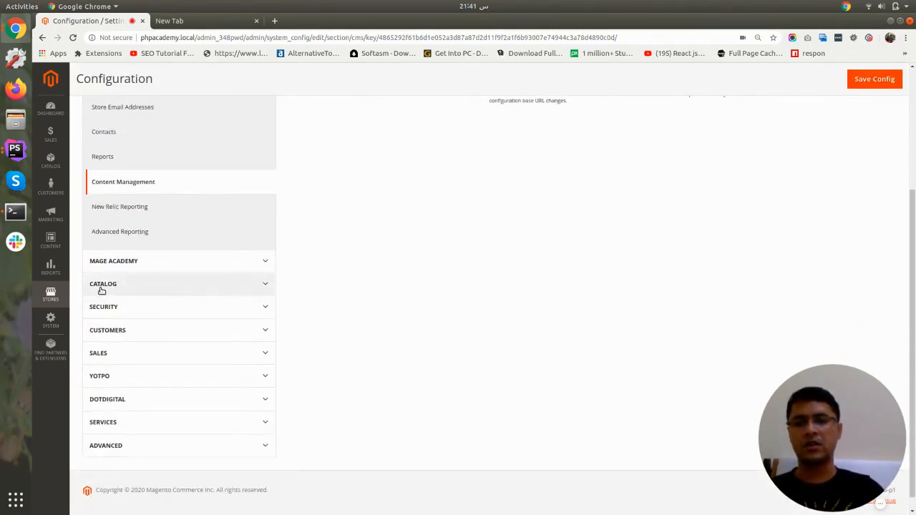